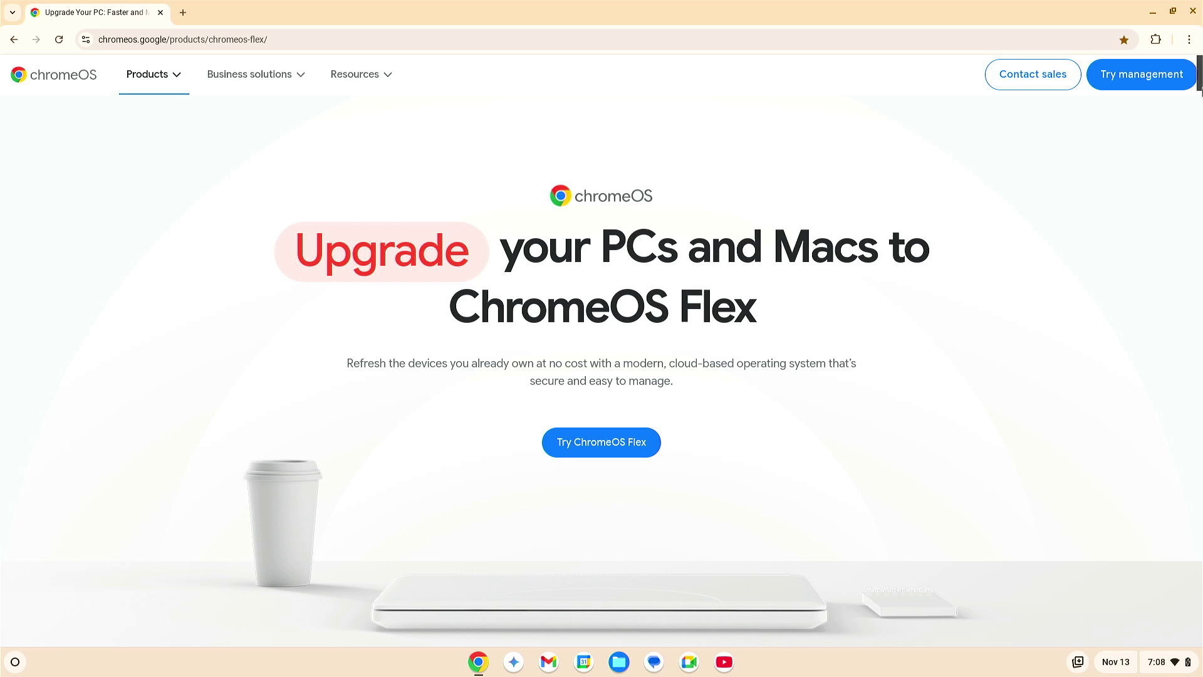
Scroll down to the free sign-up form and highlight the 'Interested…at home' line
drag(1199, 82, 1161, 453)
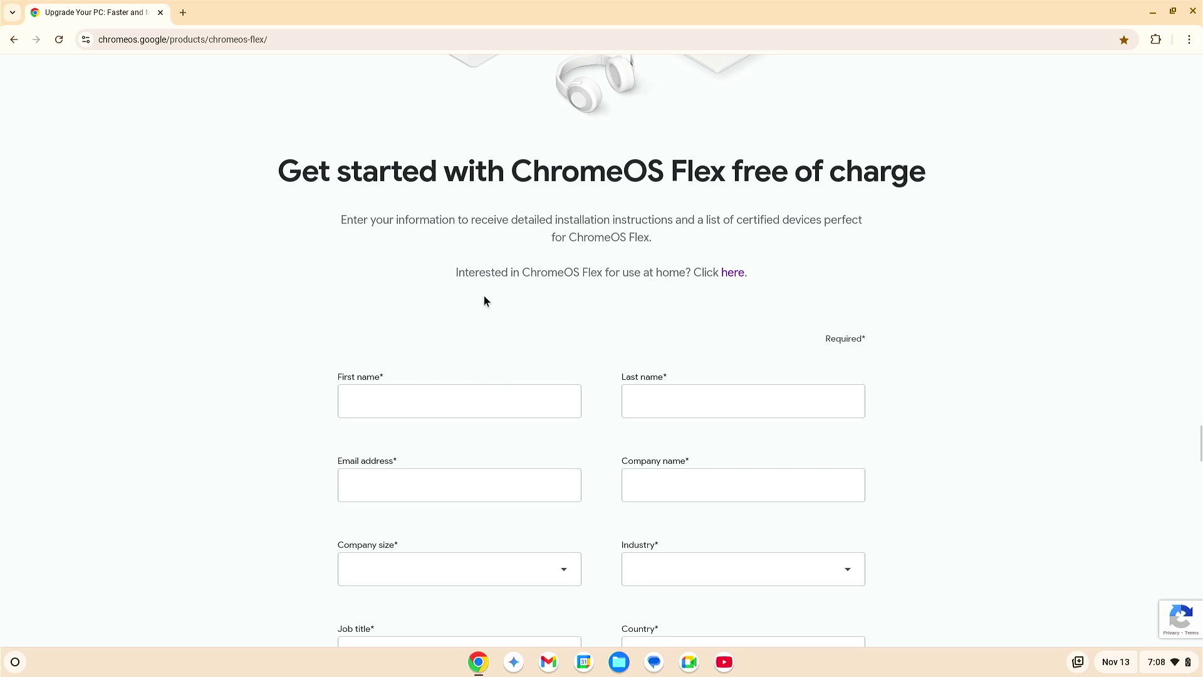
drag(456, 272, 684, 270)
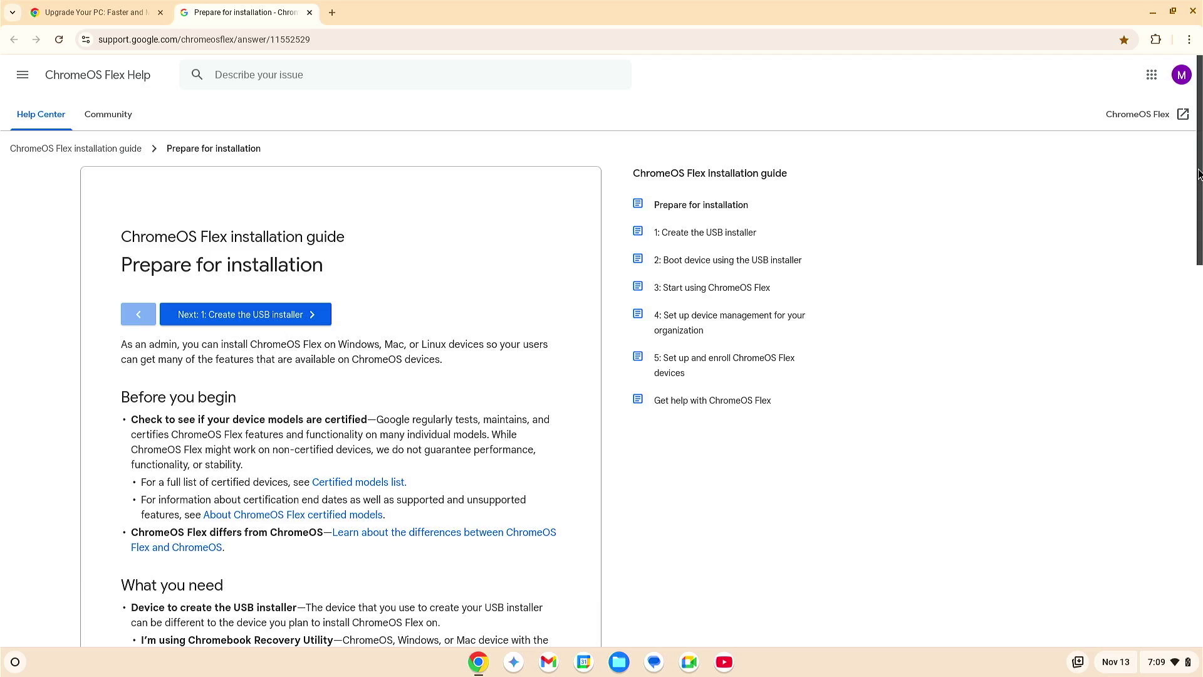
Read through 'Prepare for installation' and advance to '2: Boot device'
drag(1198, 174, 1167, 490)
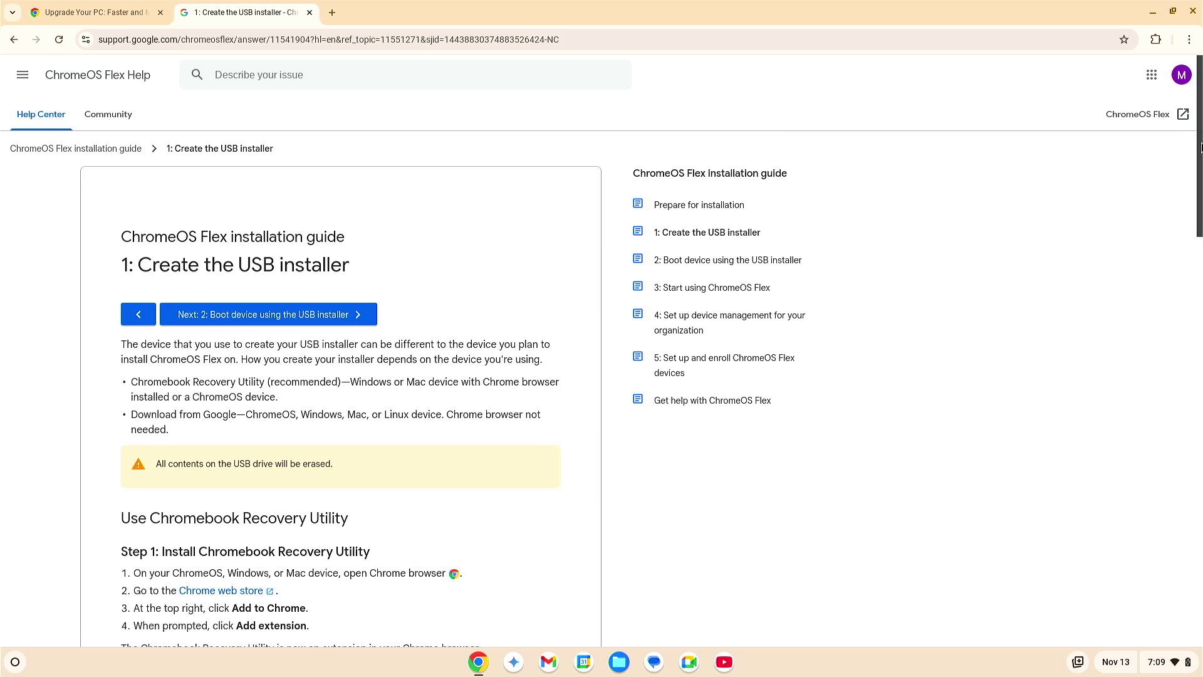
drag(1200, 149, 1199, 246)
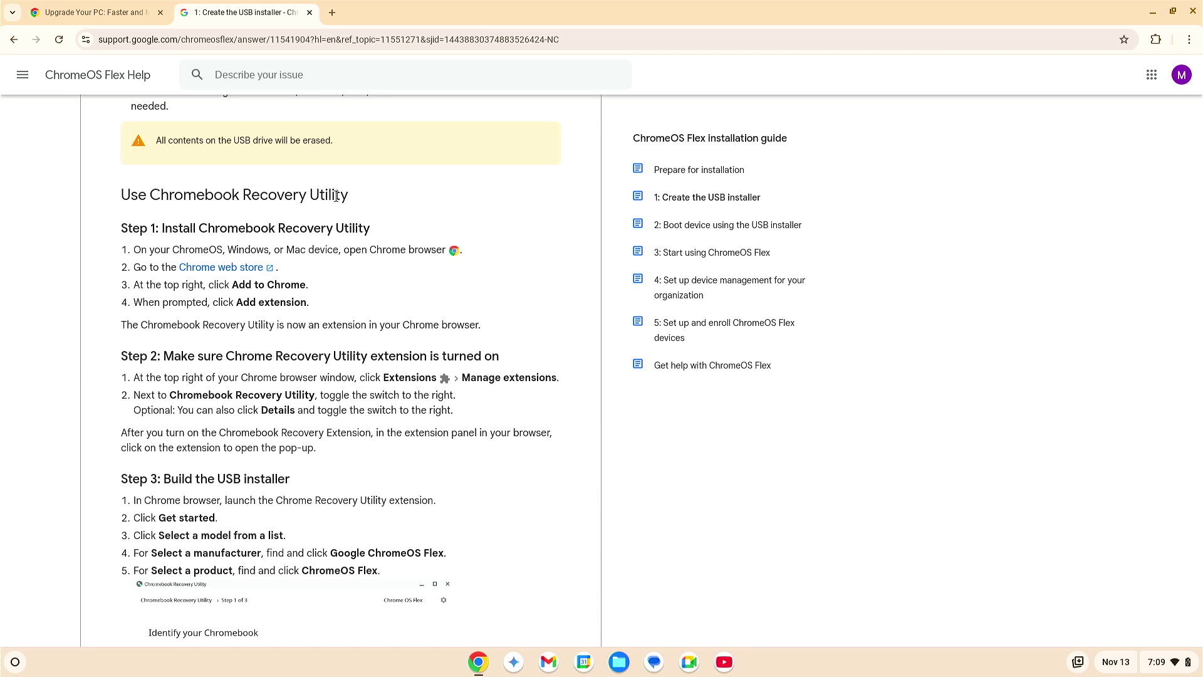
drag(1197, 171, 652, 365)
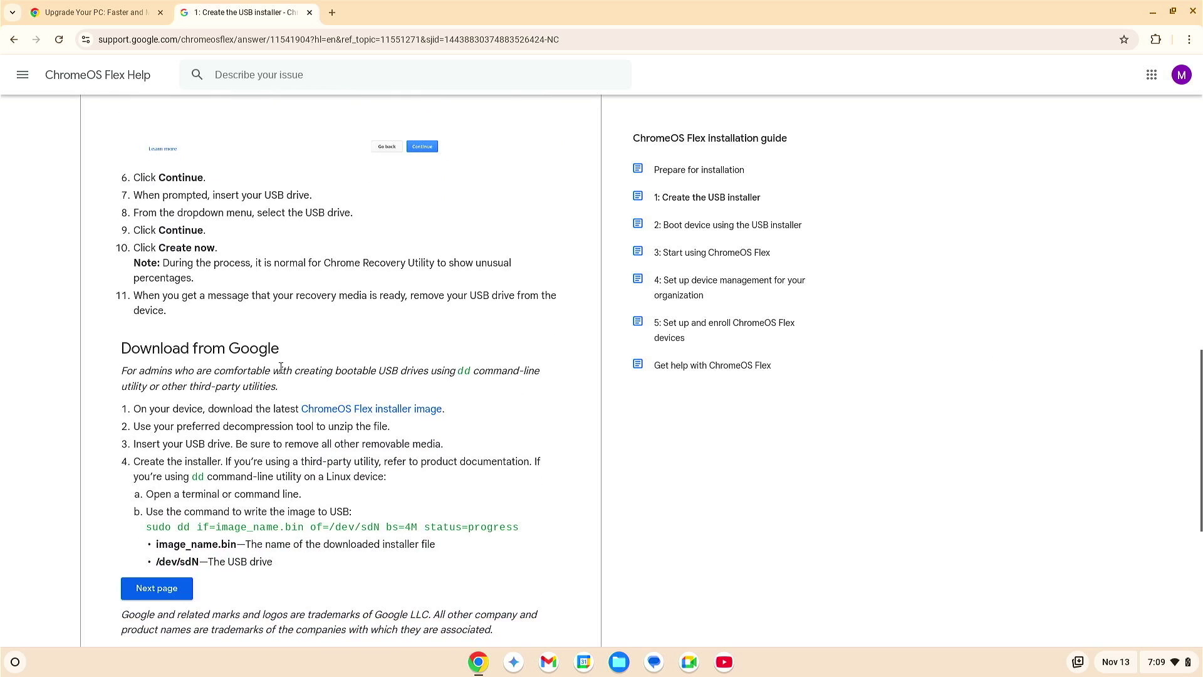
scroll(1201, 326, down, 4)
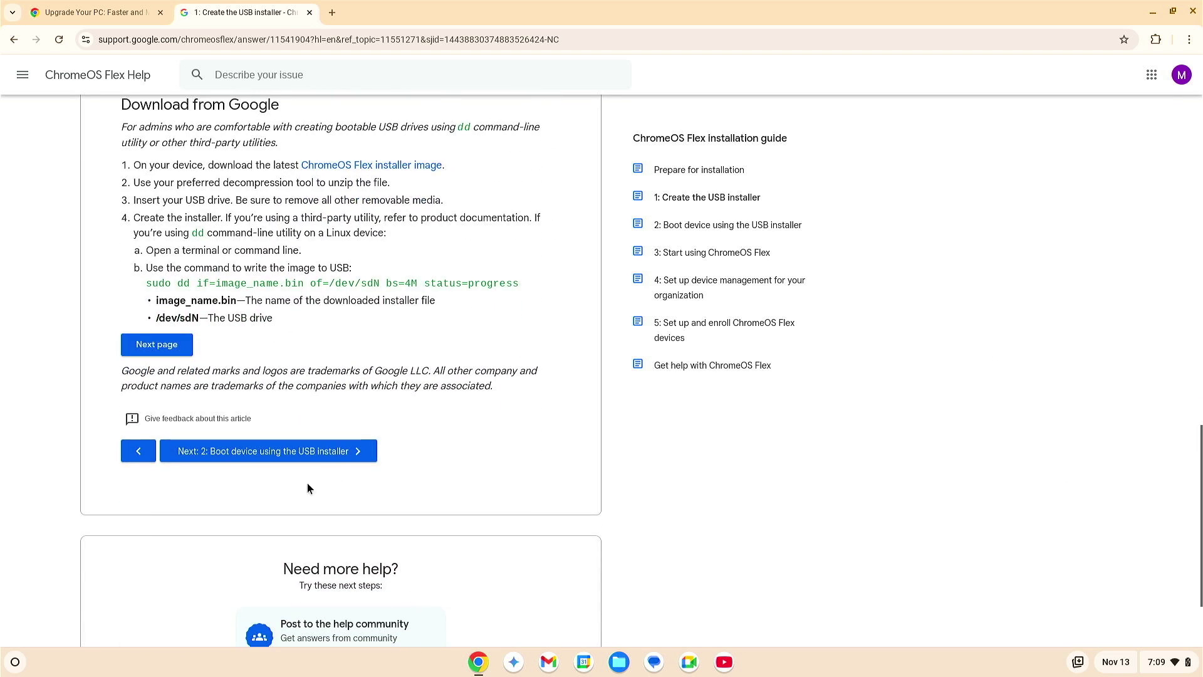
click(265, 452)
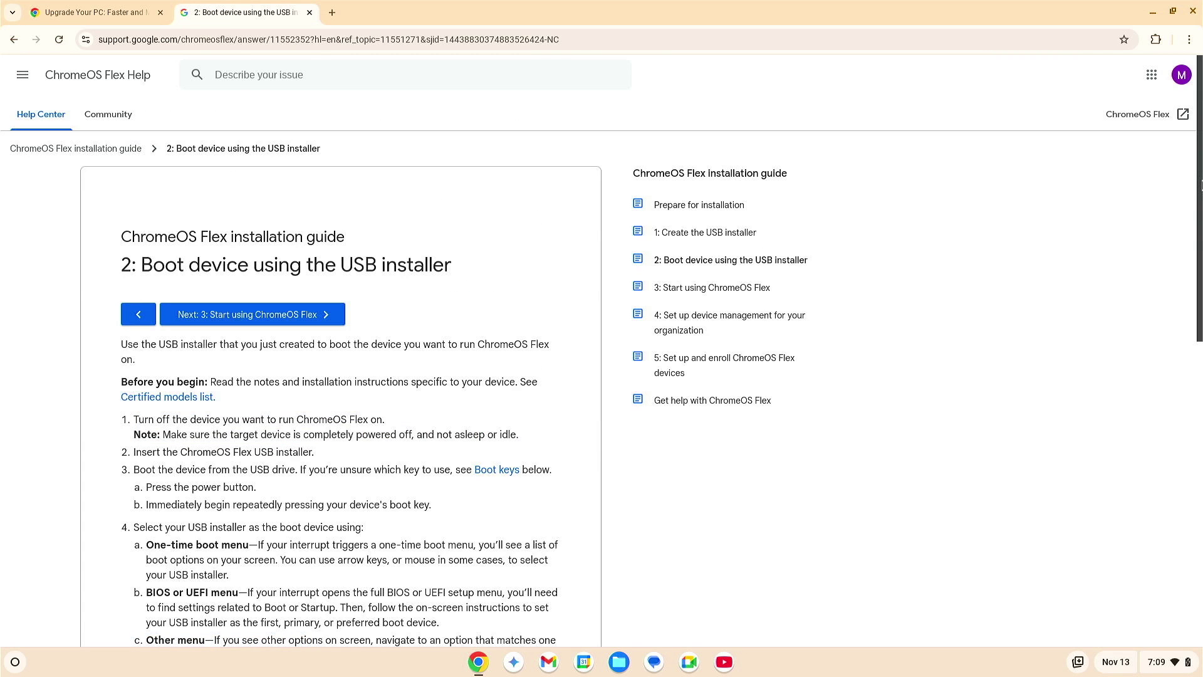
Advance to '3: Start using ChromeOS Flex', scroll through it, then close the Help window
drag(1200, 185, 1160, 405)
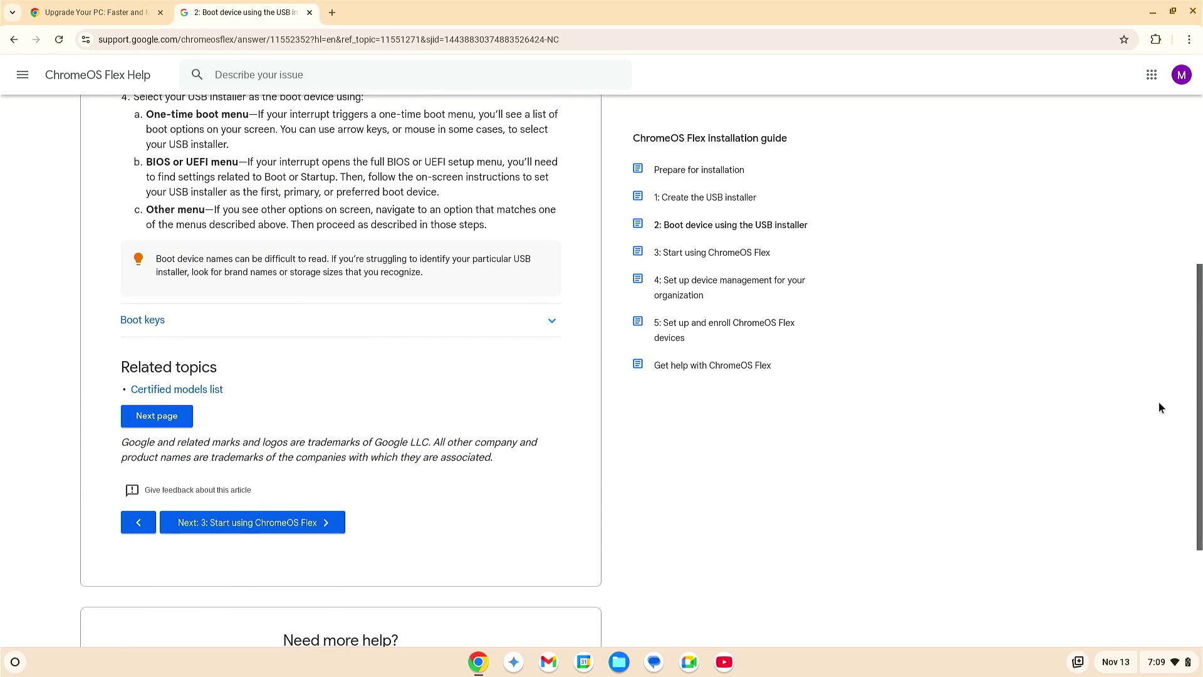
click(242, 522)
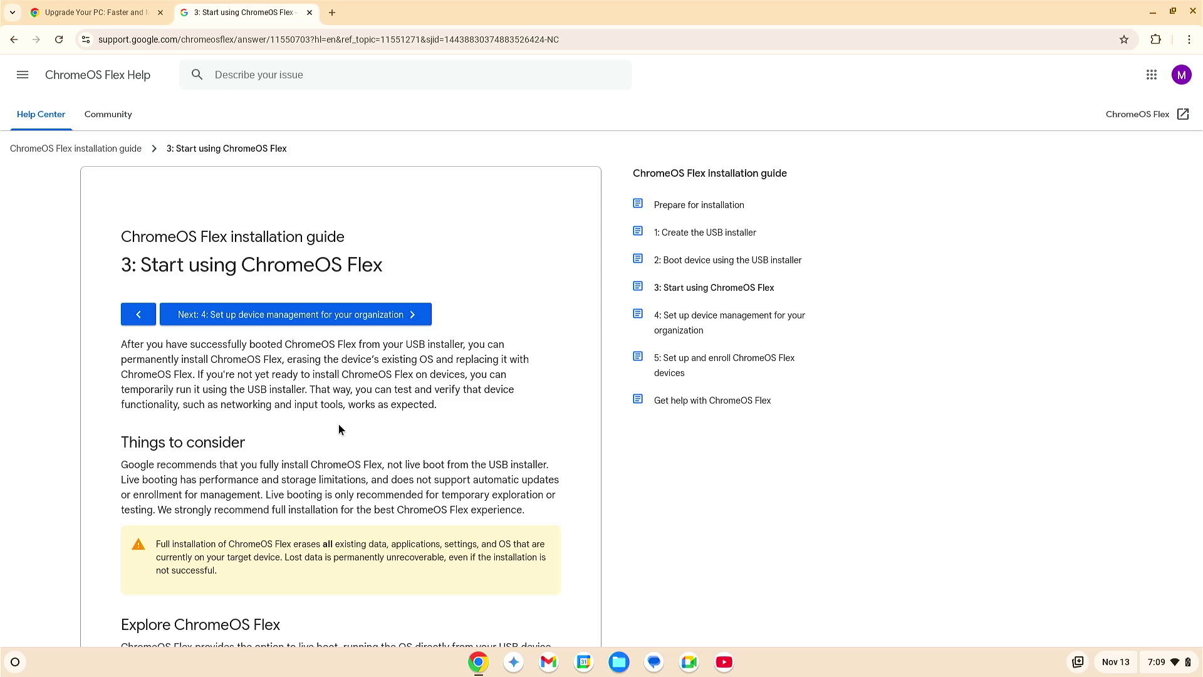
scroll(342, 420, down, 2)
scroll(366, 452, down, 5)
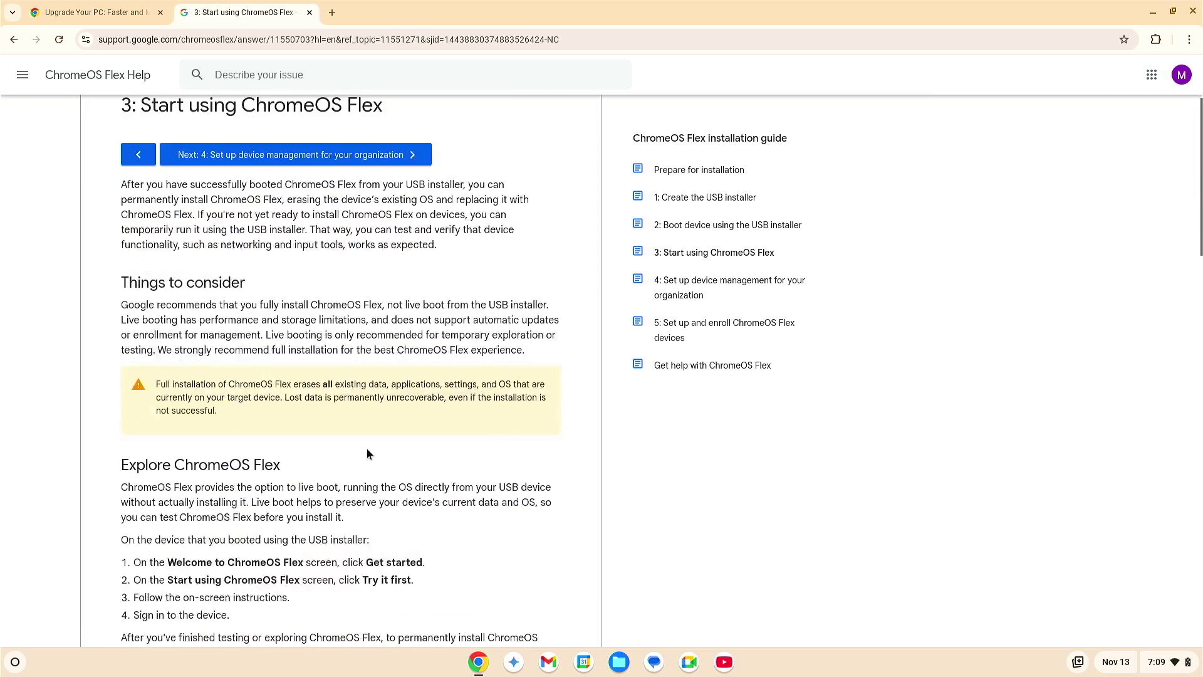
scroll(982, 327, down, 3)
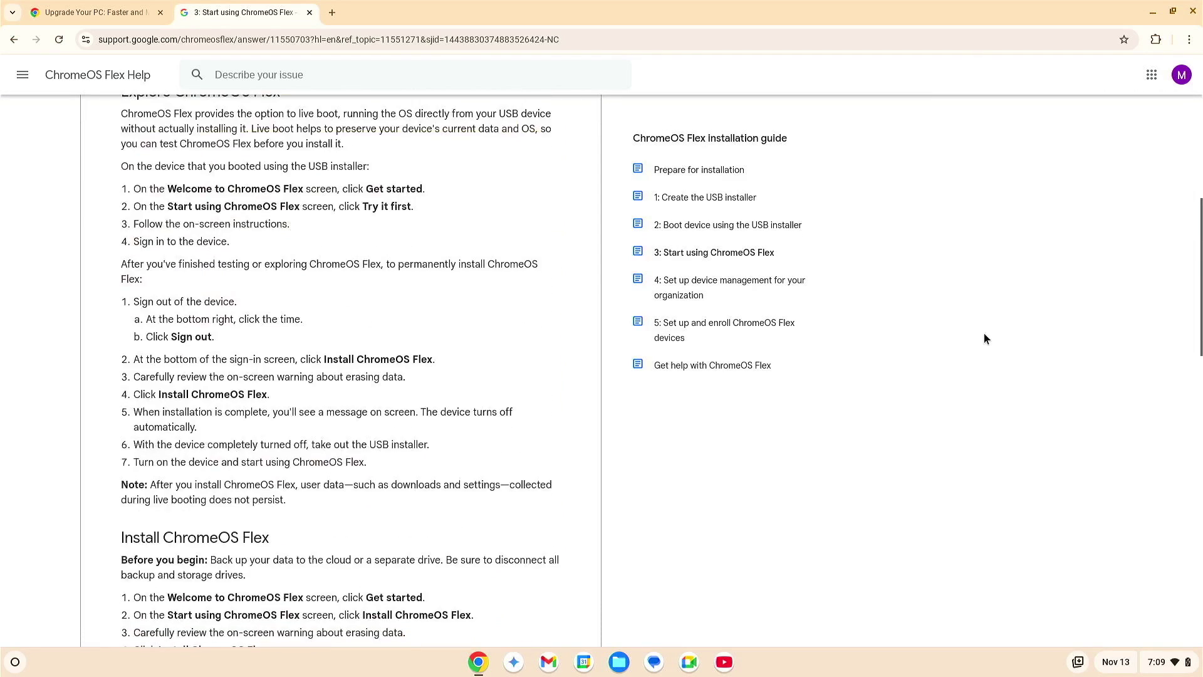
scroll(1200, 374, down, 4)
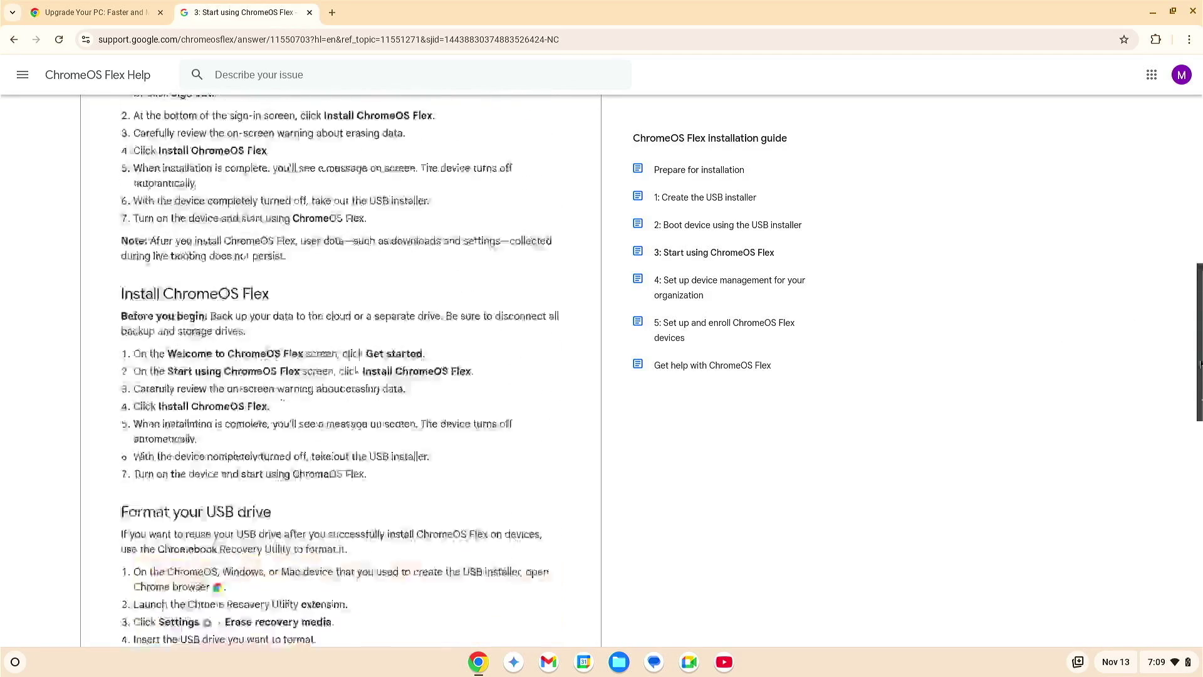
drag(1200, 374, 1198, 126)
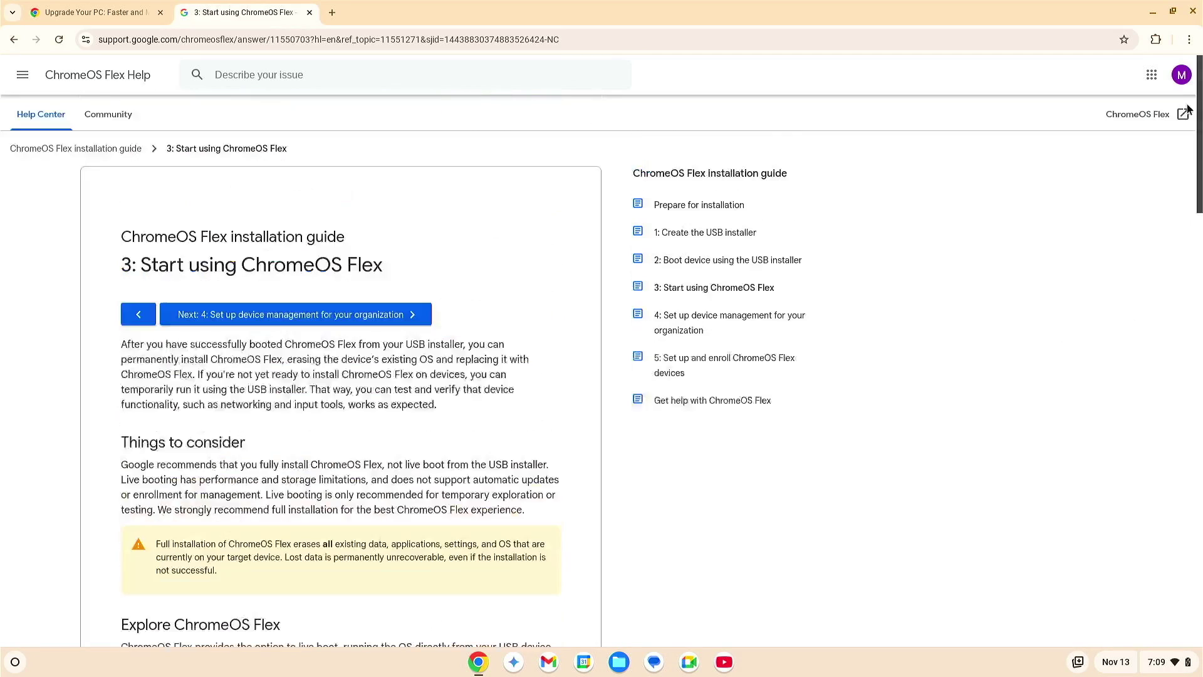
click(1194, 12)
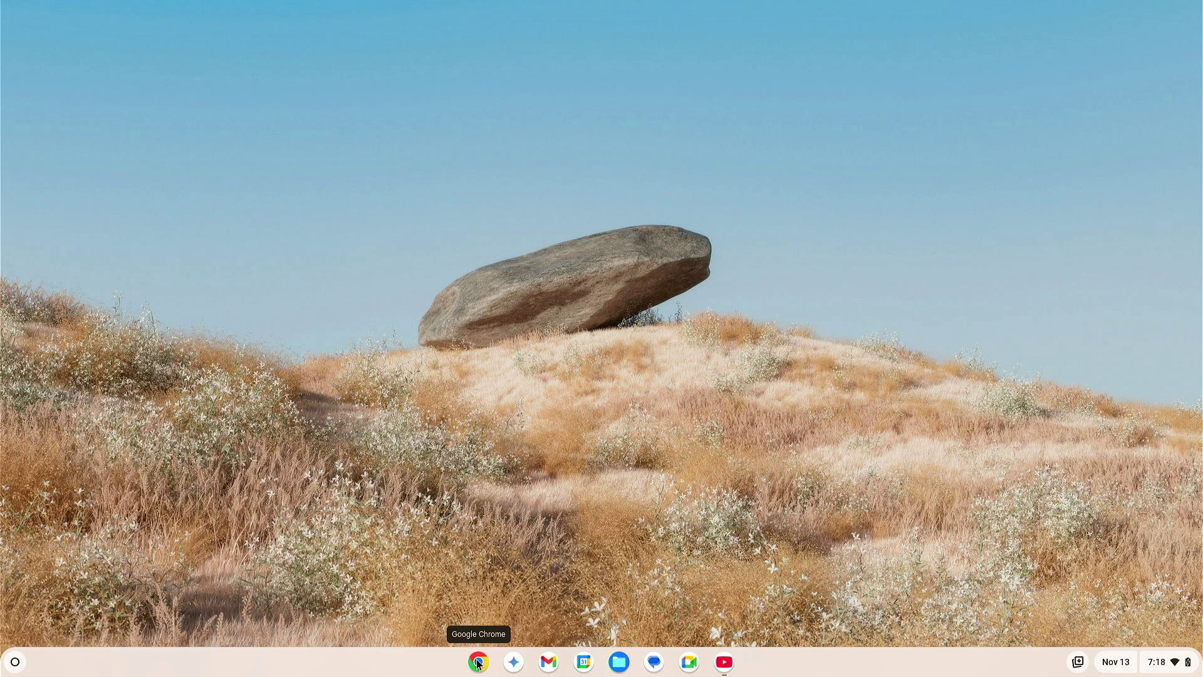
Open and close Gemini, Files and YouTube in turn from the shelf
click(514, 661)
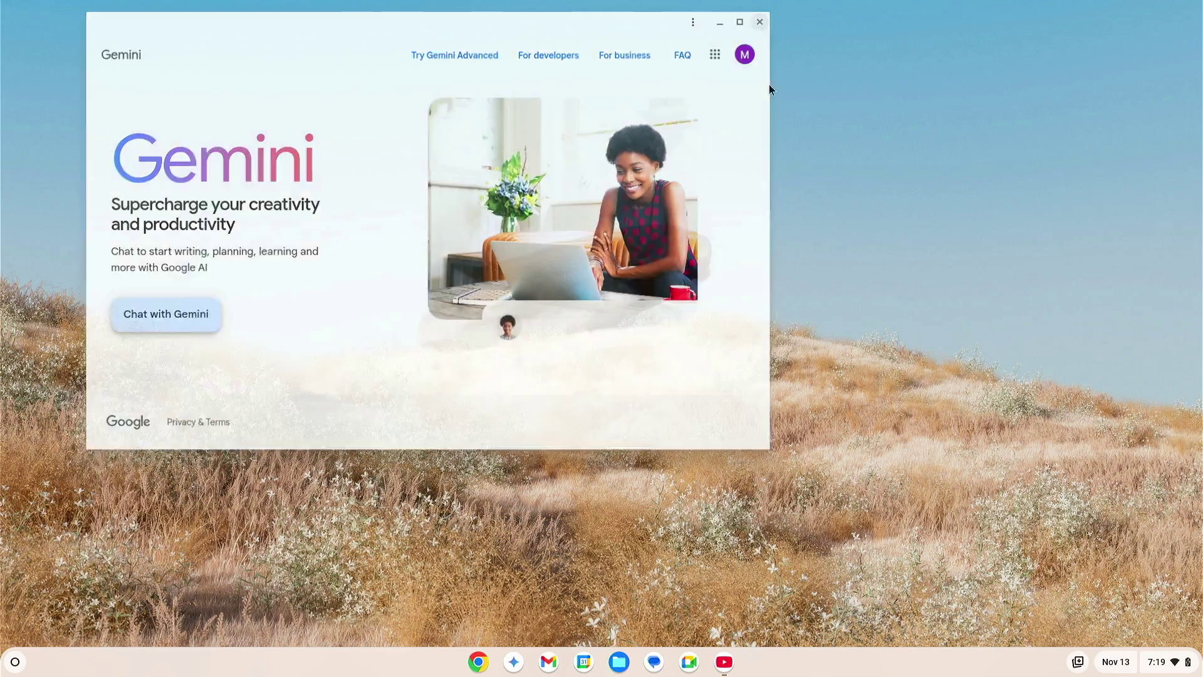
click(762, 21)
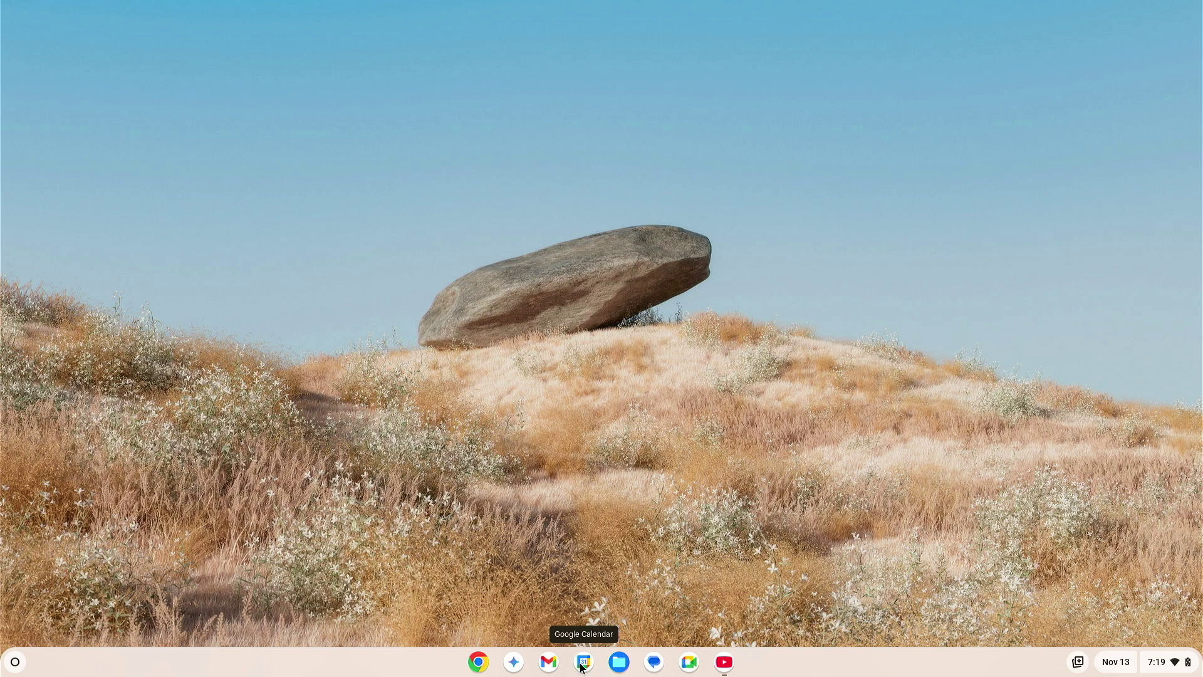
click(617, 668)
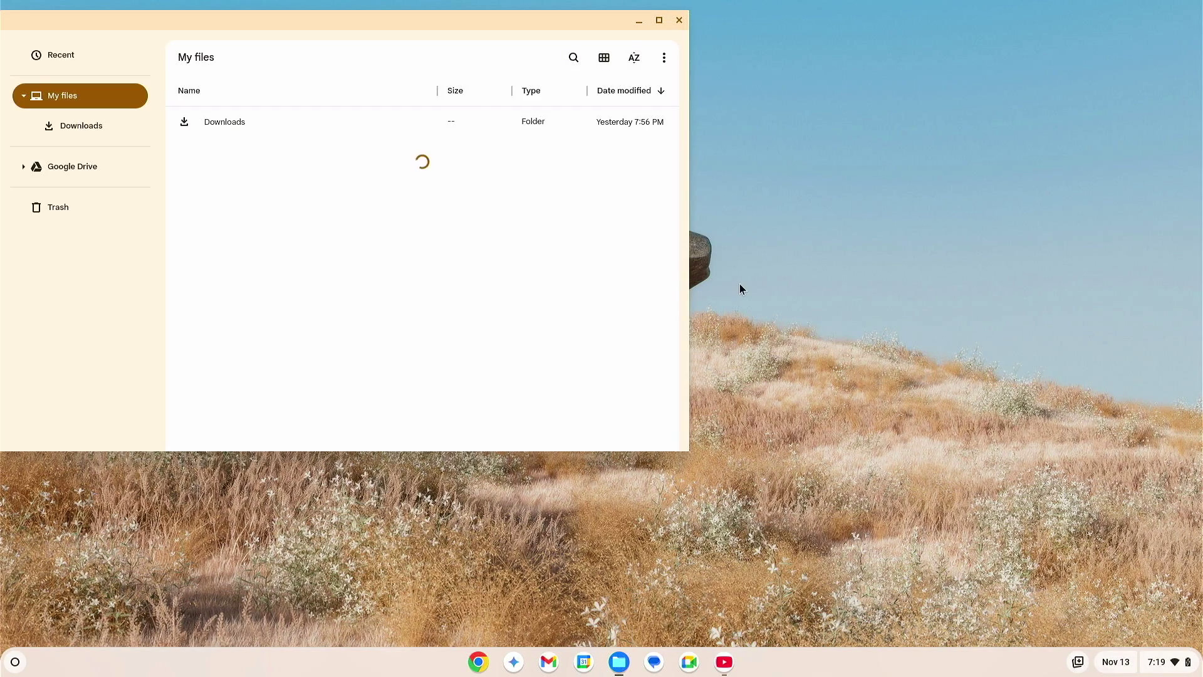
click(678, 20)
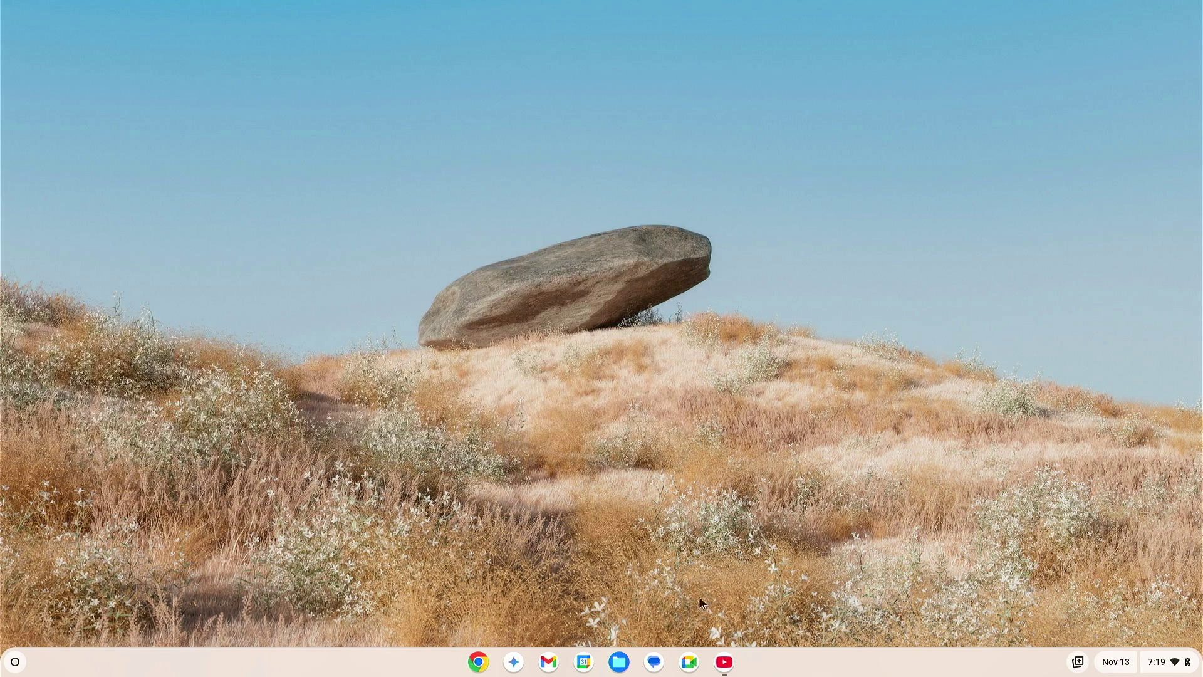
click(725, 663)
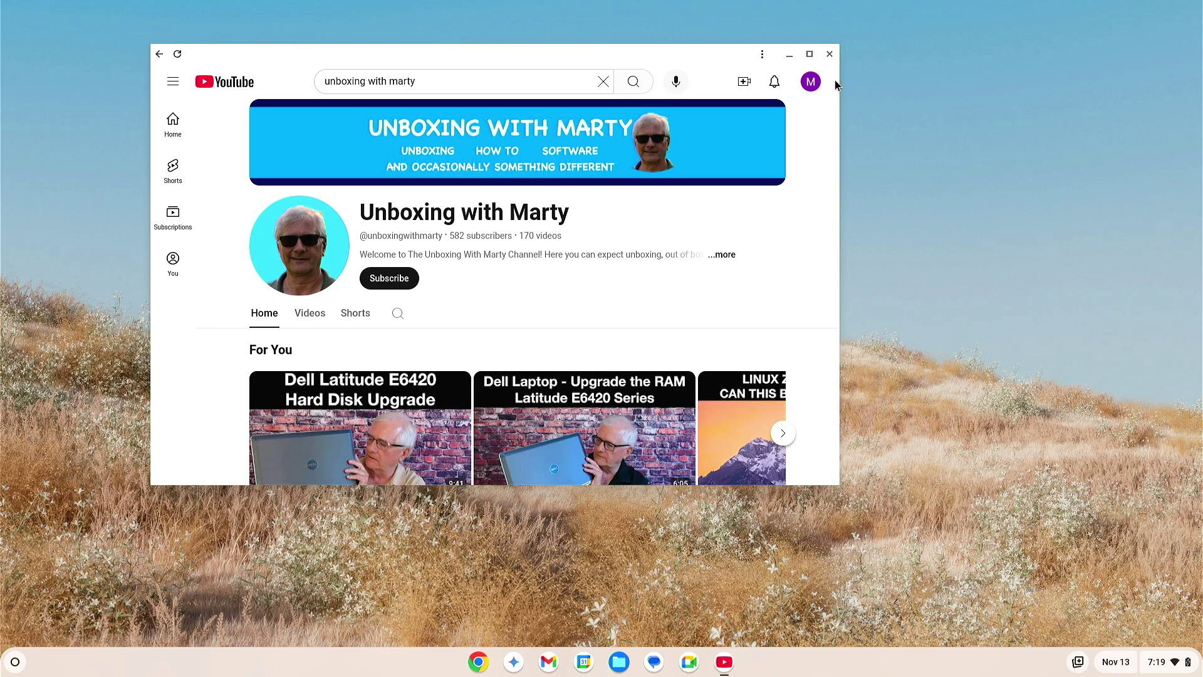
click(829, 55)
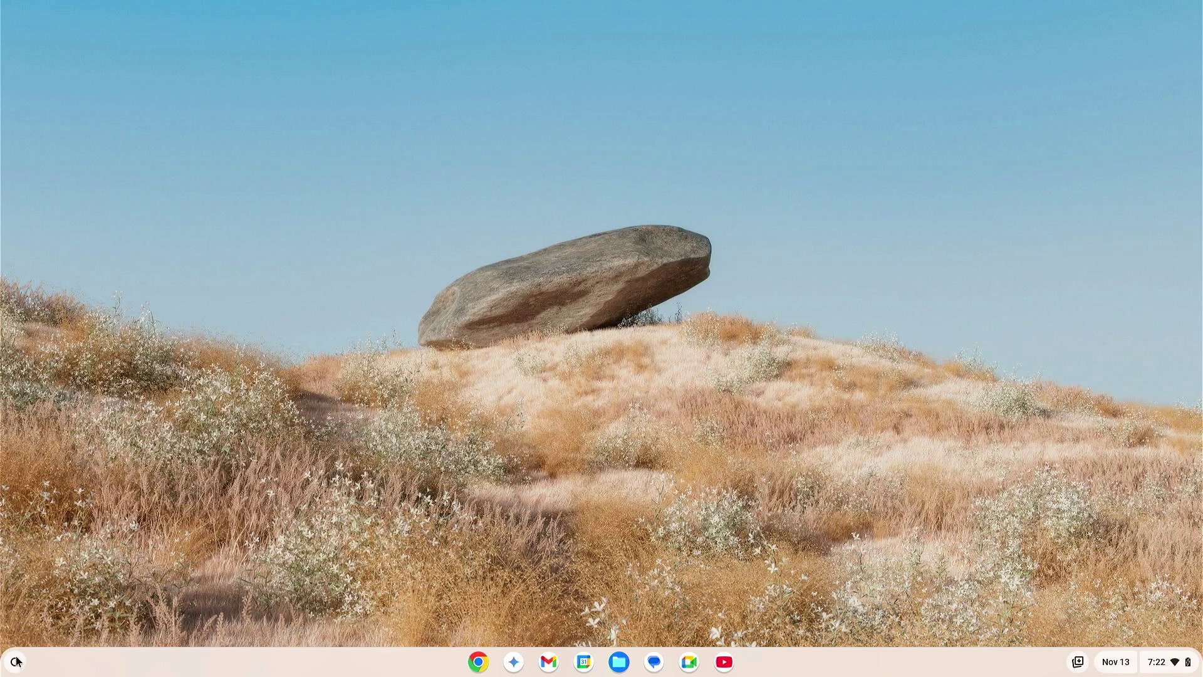
Open the launcher and scroll the app grid down to Calculator, Terminal and Web Store
click(15, 662)
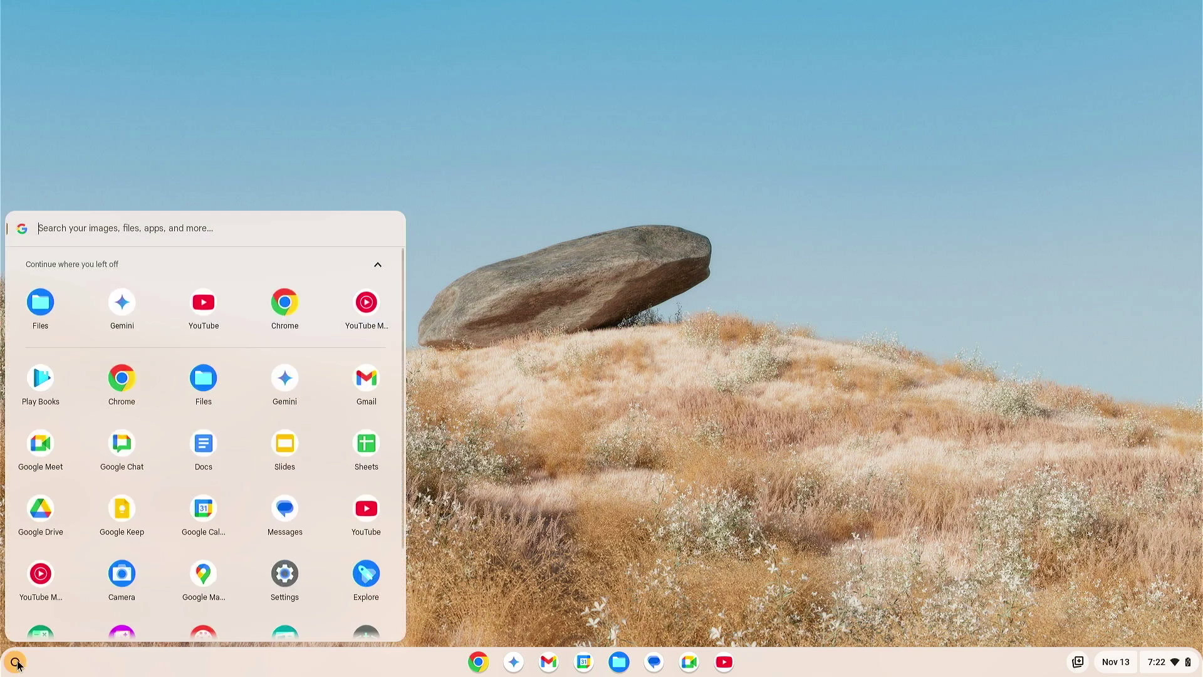
scroll(160, 497, down, 3)
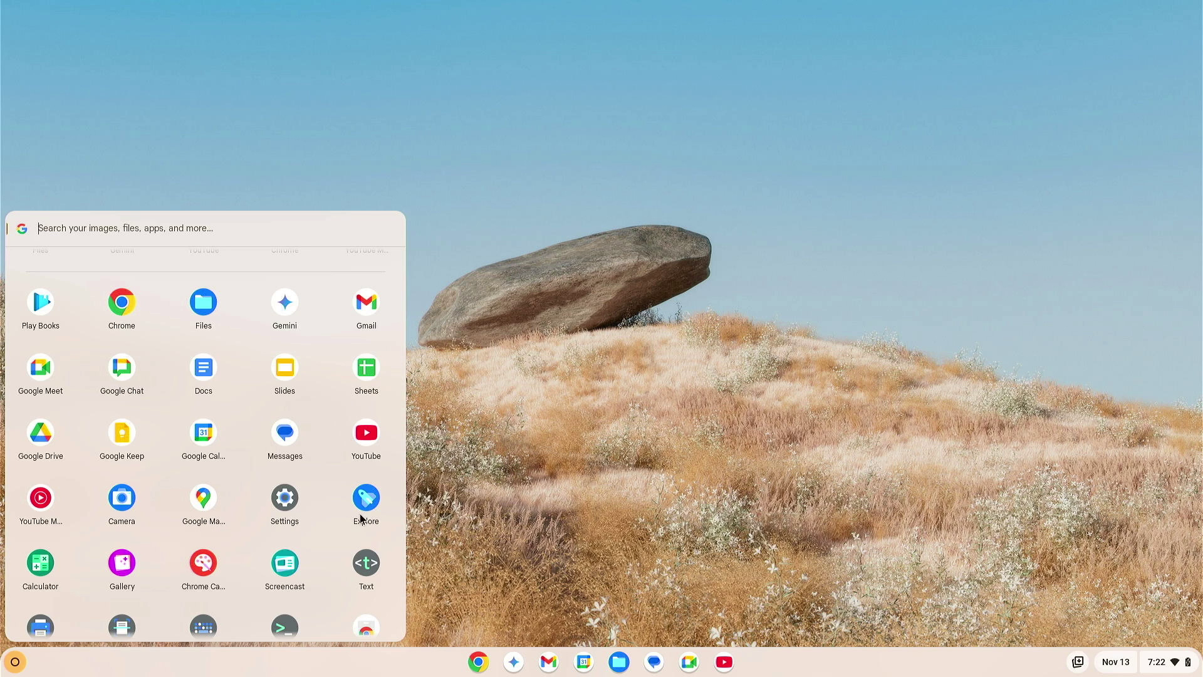
scroll(322, 507, down, 2)
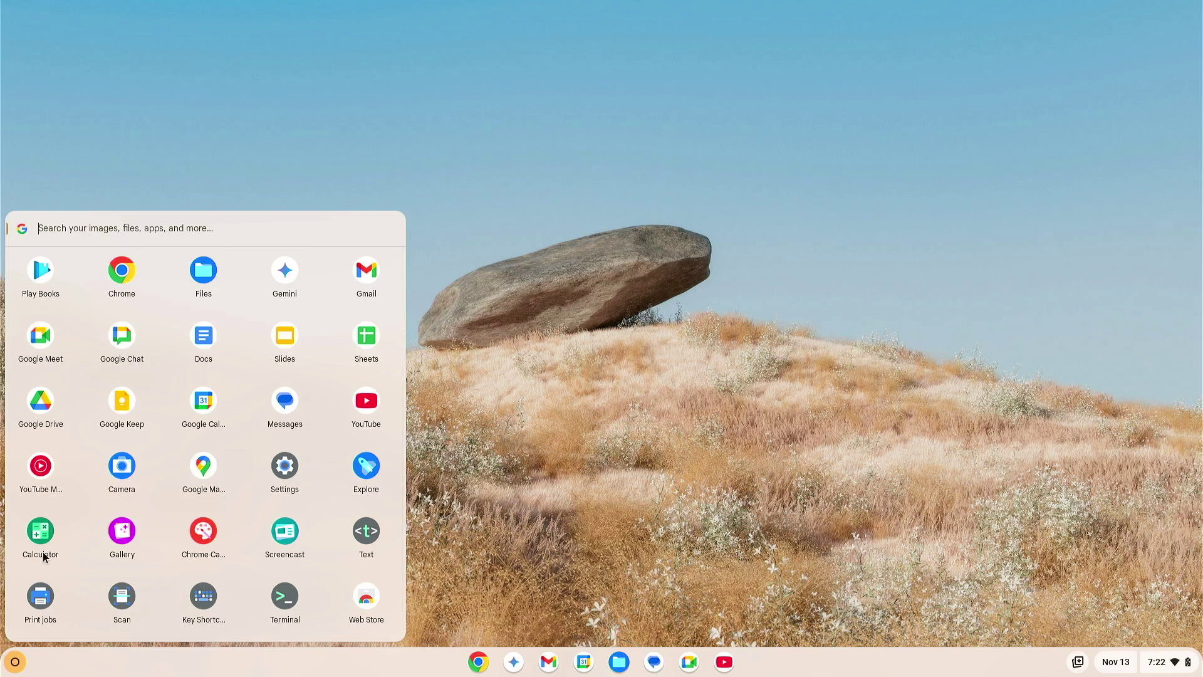
Calculate 22+23 in the Calculator app
click(39, 531)
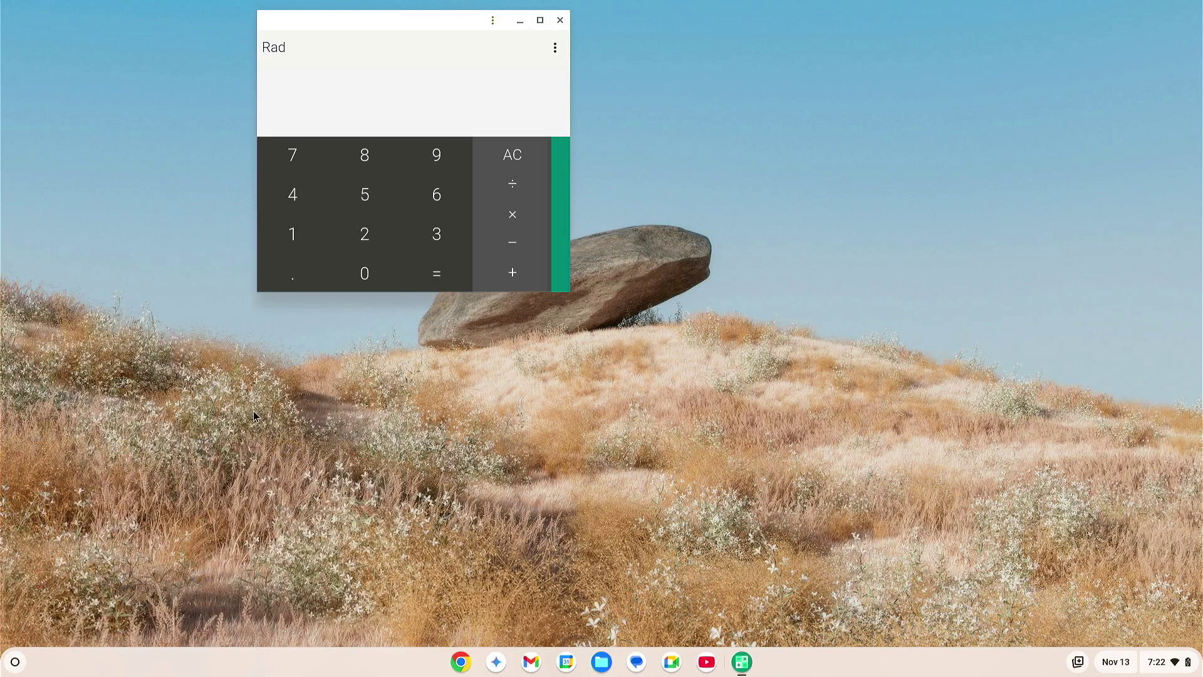
text(22+2)
text(3)
key(Return)
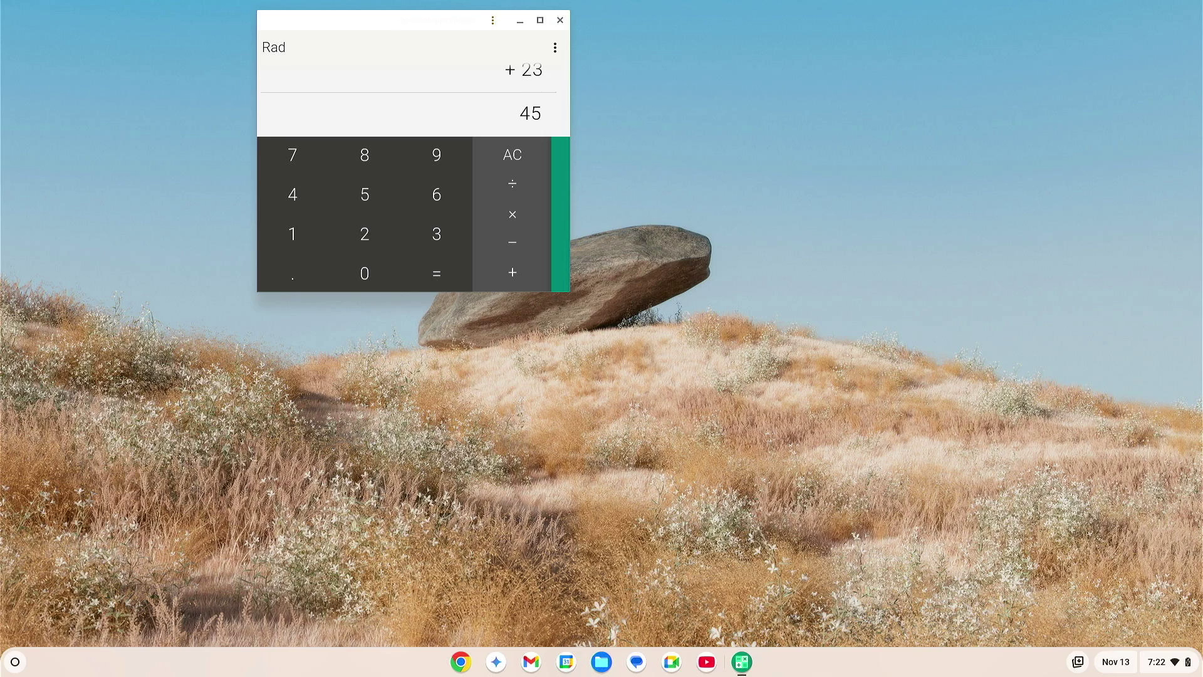
Close Calculator and bring up the launcher's app list again
click(560, 20)
click(19, 661)
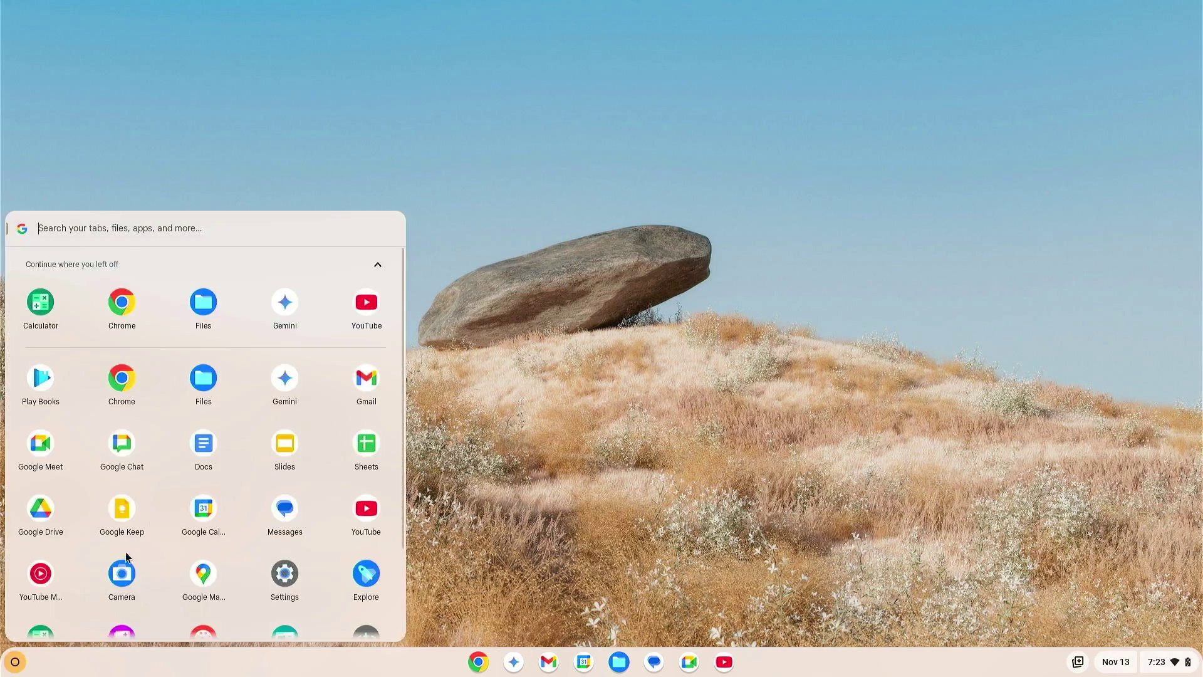
scroll(156, 514, down, 3)
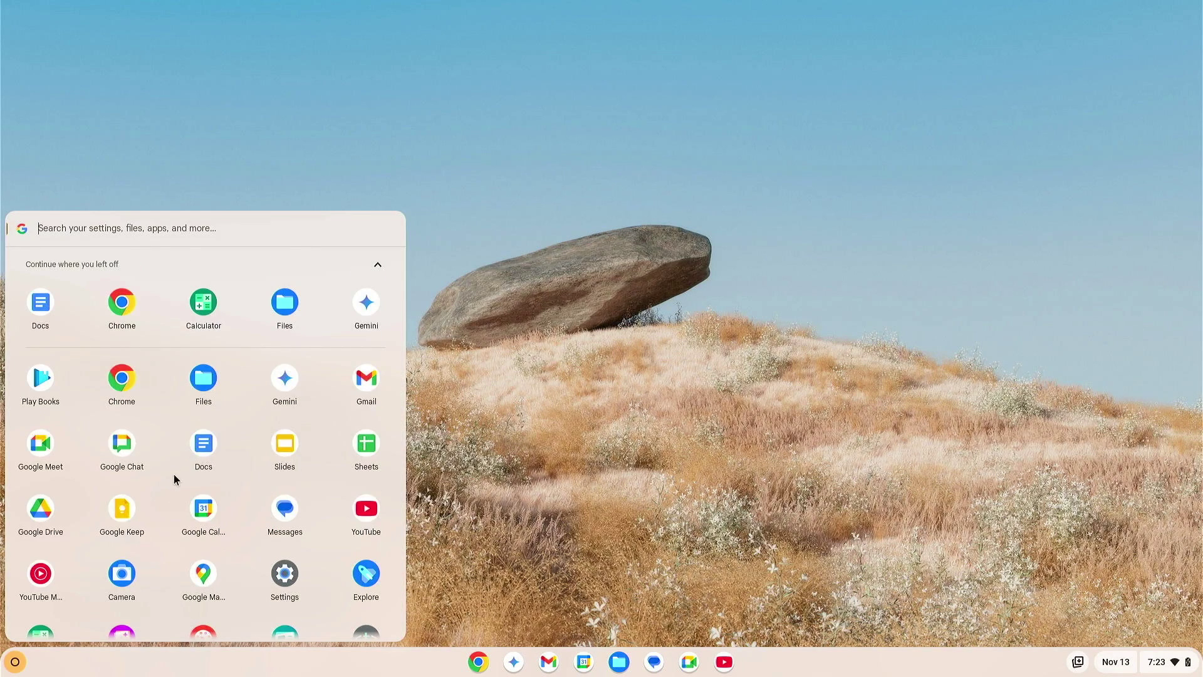
In a new Google Doc, type 'This is a nicce word processser' and correct 'nicce' to 'nice'
click(195, 450)
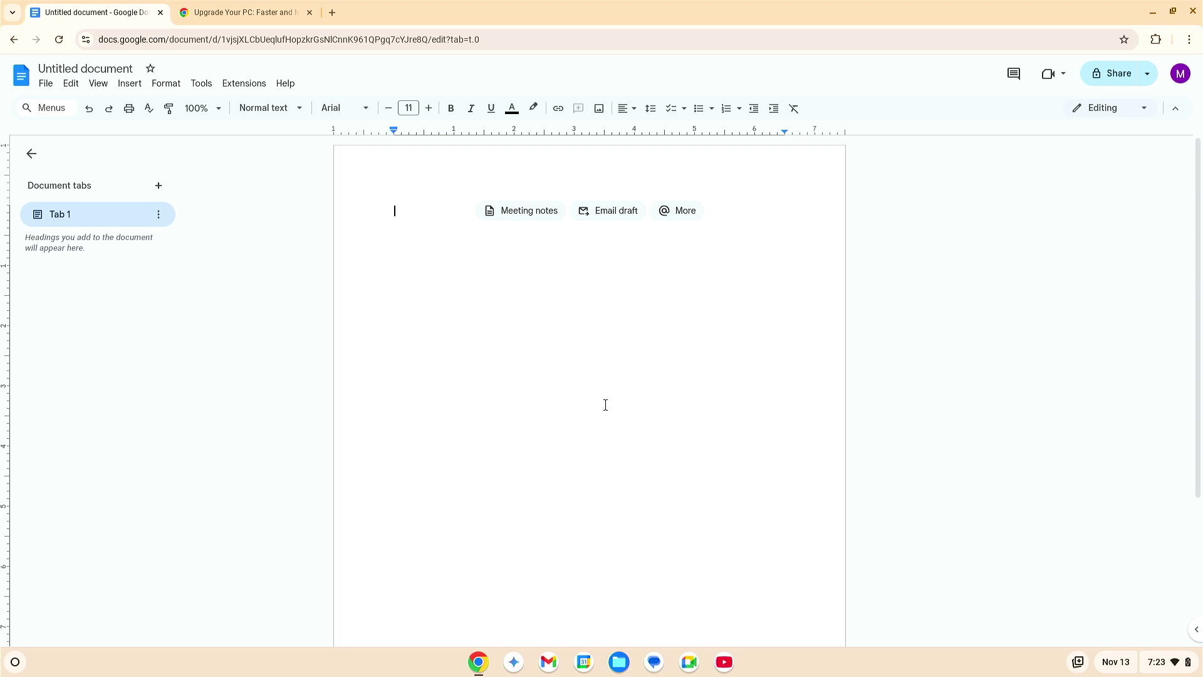
text(This is)
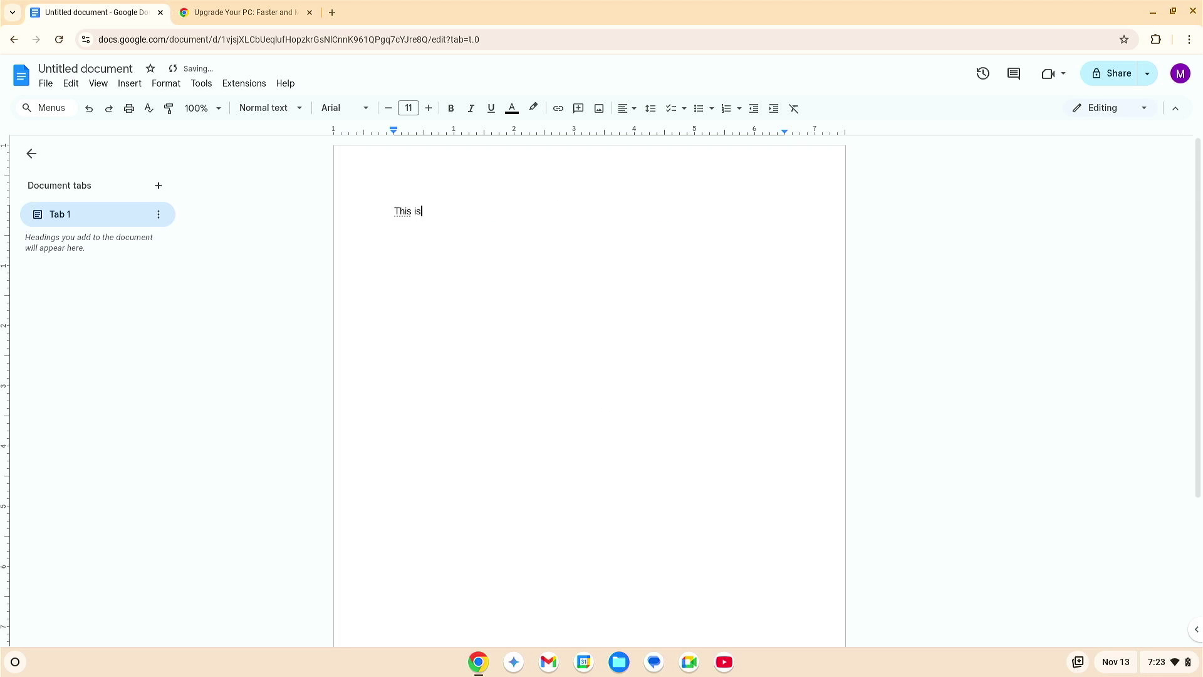
text( a nicce)
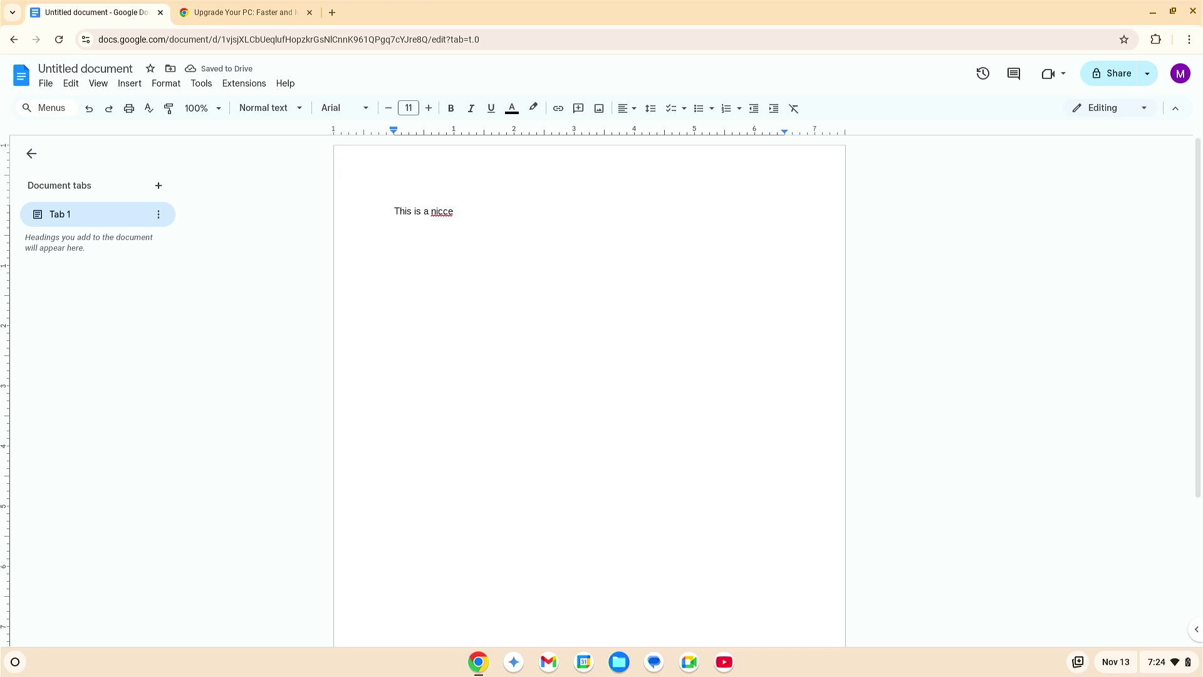
text( word processser)
key(Return)
right_click(442, 211)
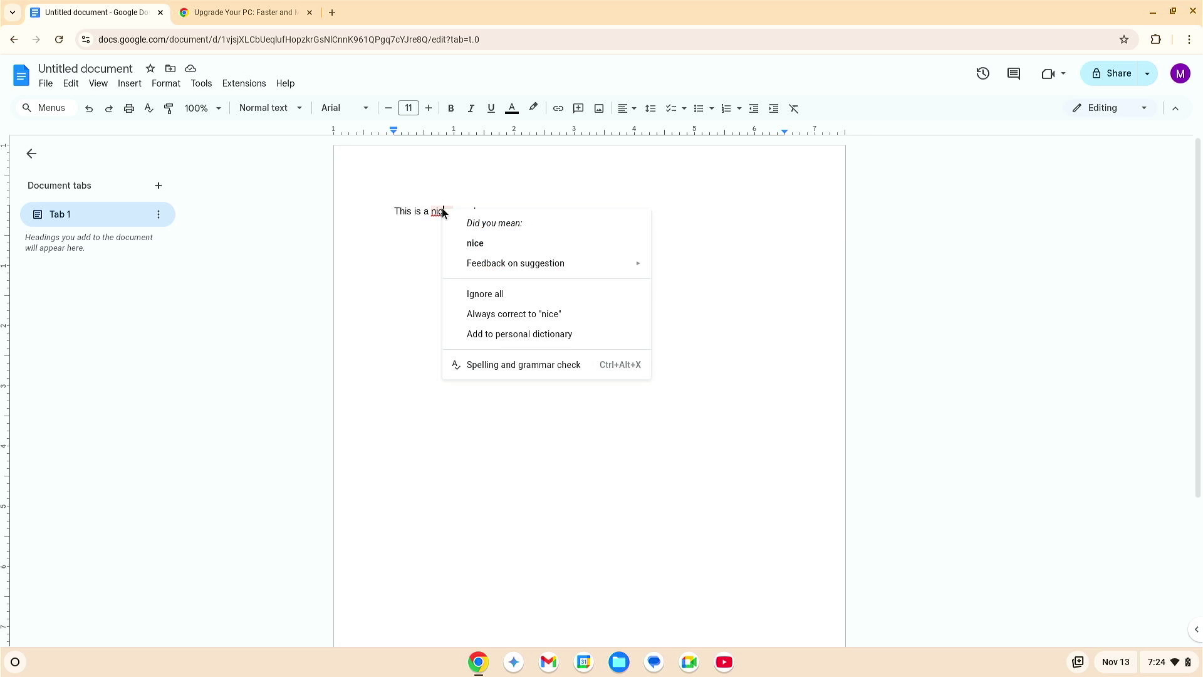
click(475, 243)
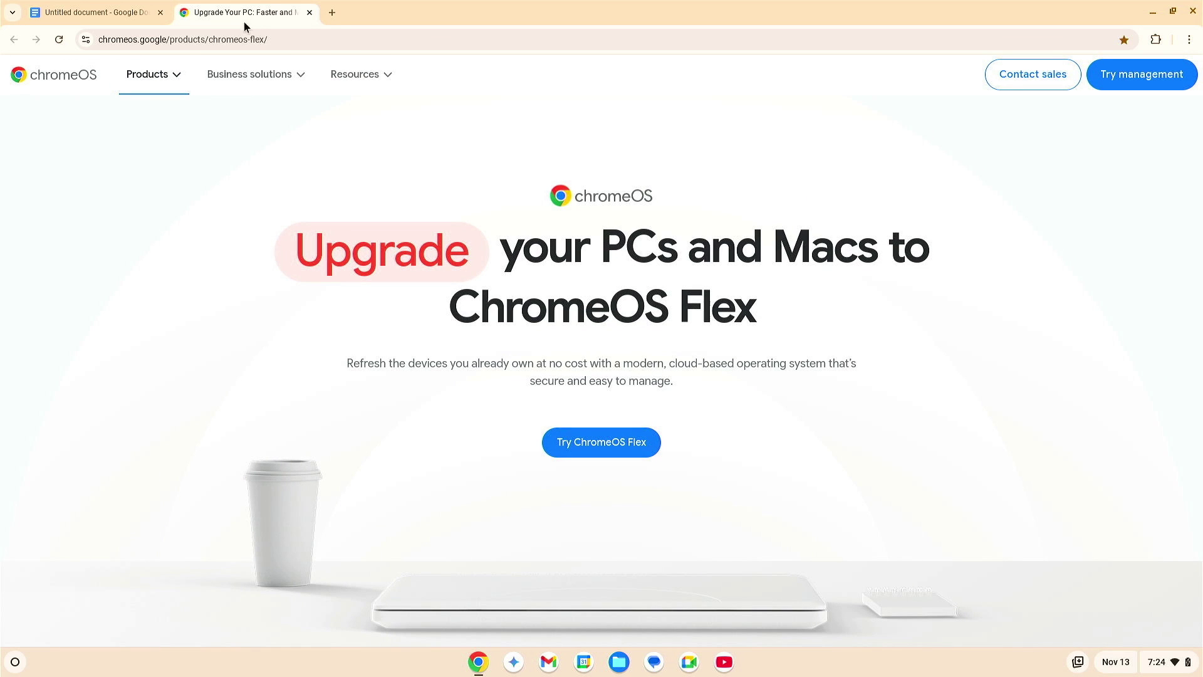
Switch between the document and ChromeOS Flex page tabs, then close Chrome
click(138, 23)
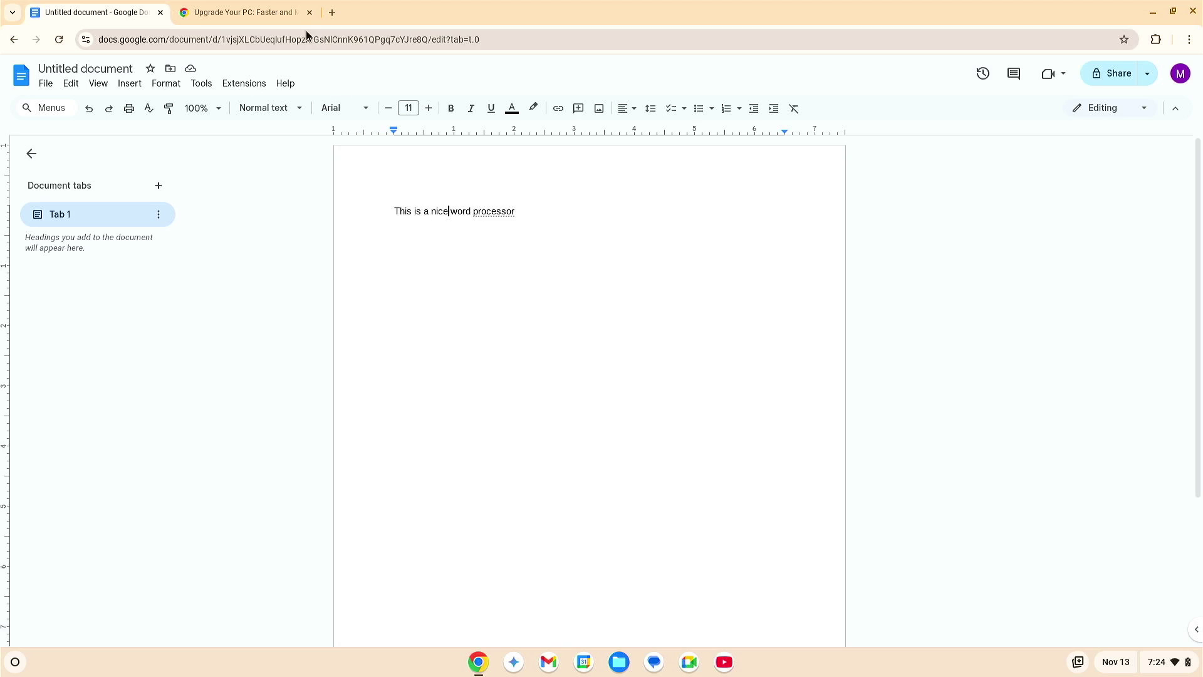
click(291, 16)
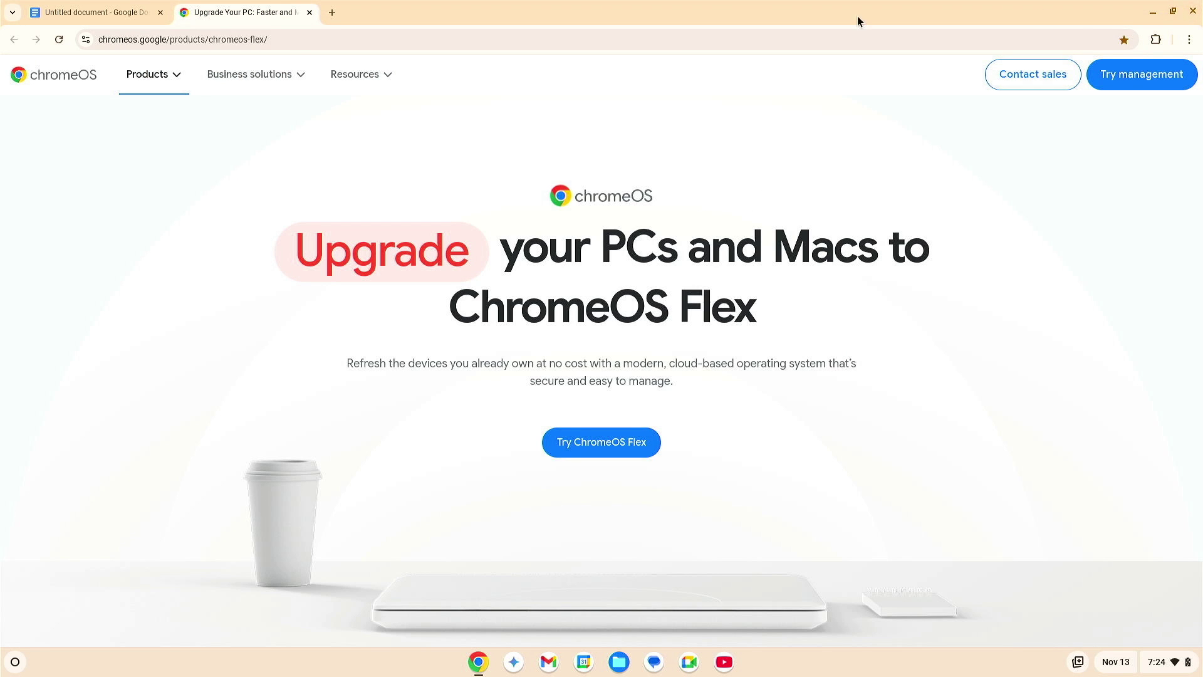
click(1192, 11)
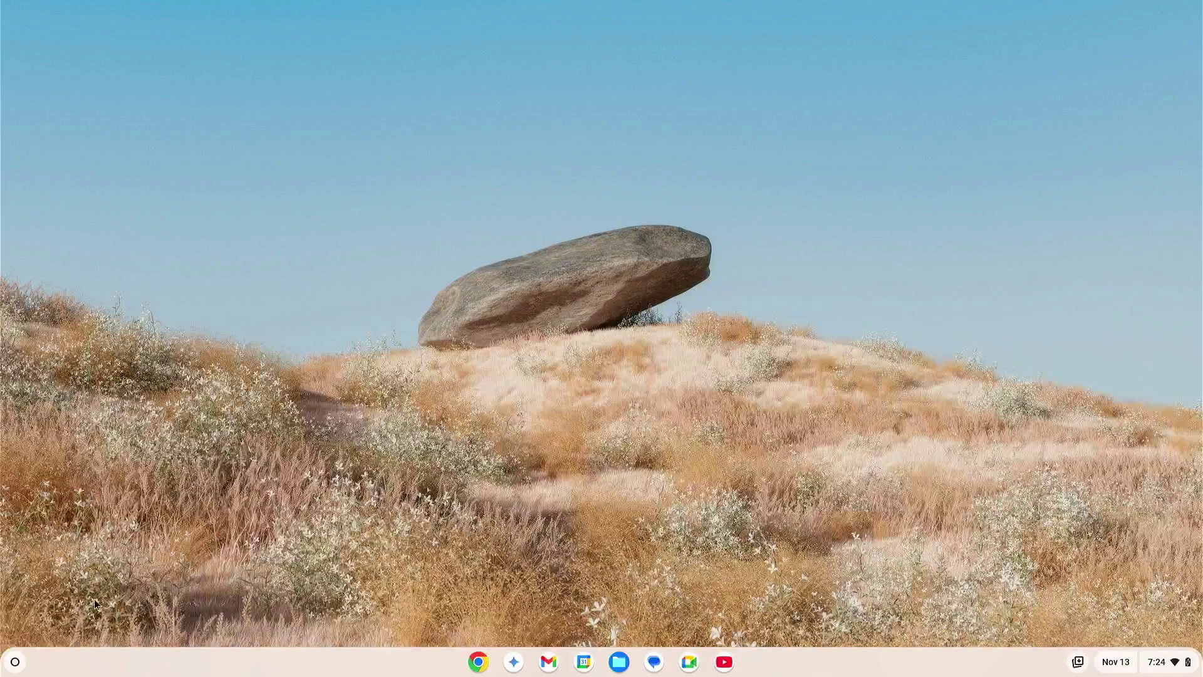
Start a blank Sheets spreadsheet and enter 25, 25 and 50 into D1, D2 and D3
click(15, 661)
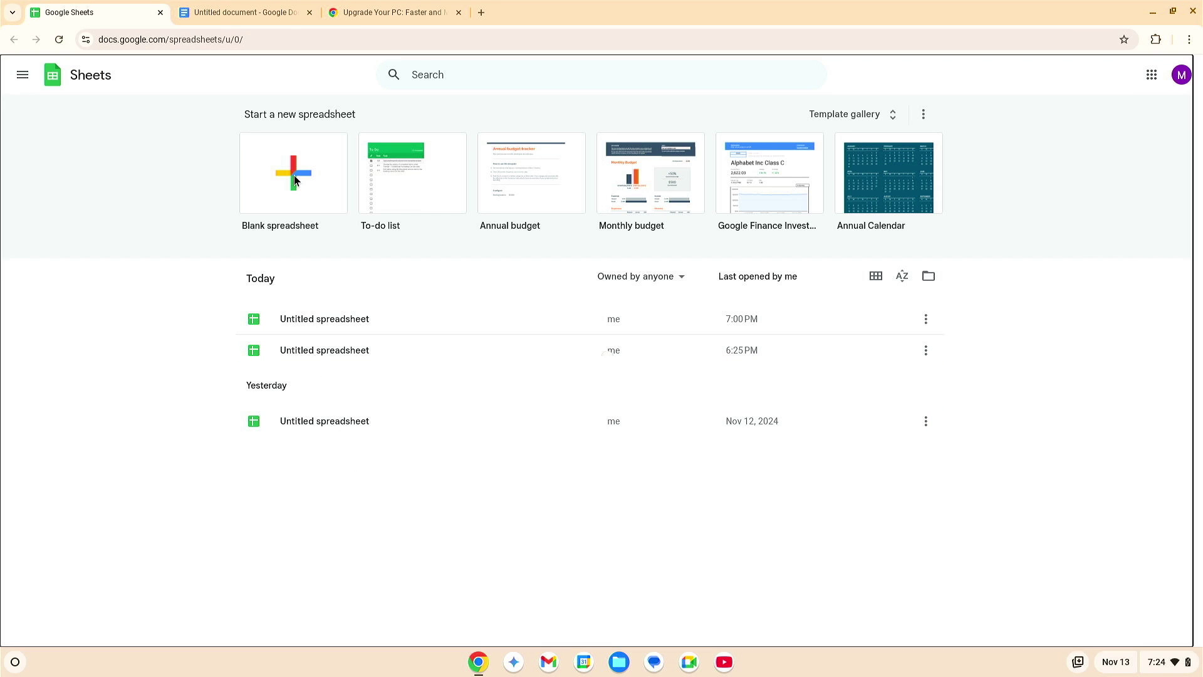
click(294, 175)
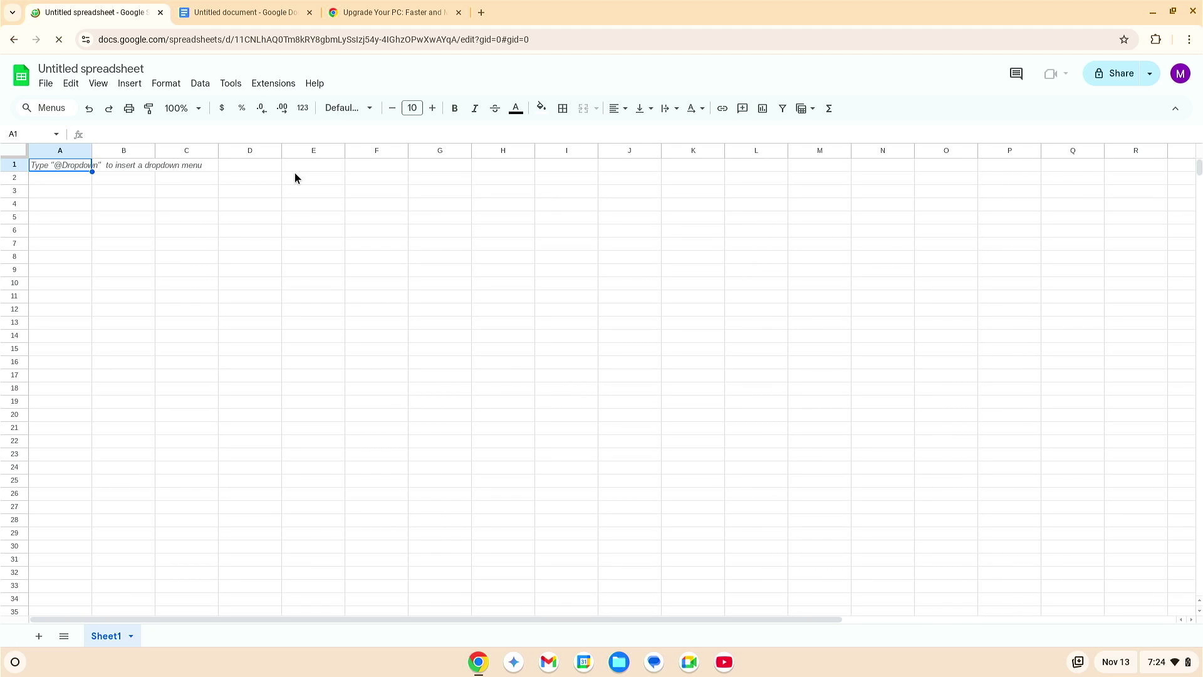
click(264, 167)
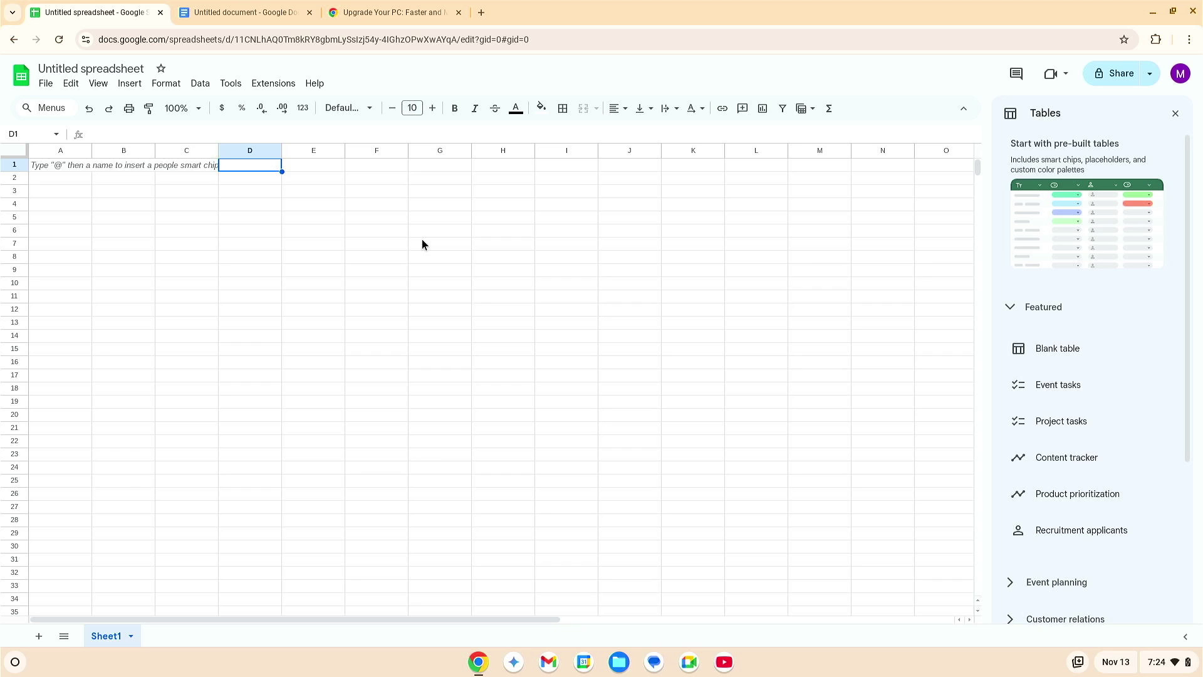
text(25)
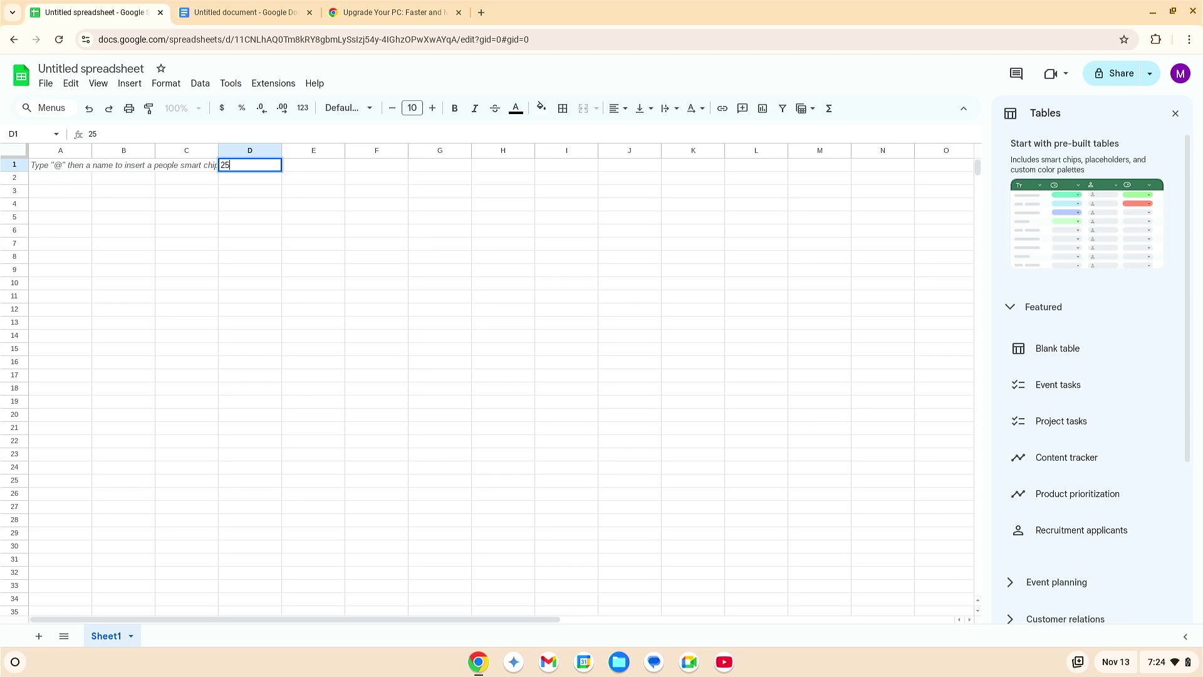
key(Return)
text(25)
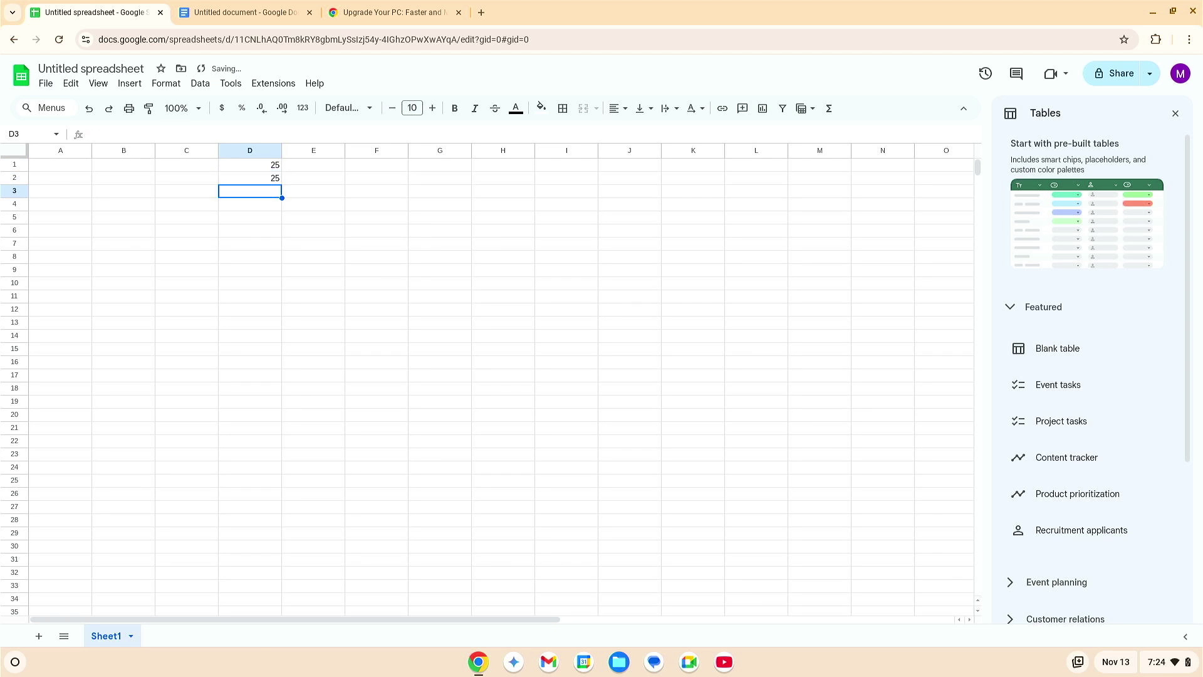
text(50)
key(Return)
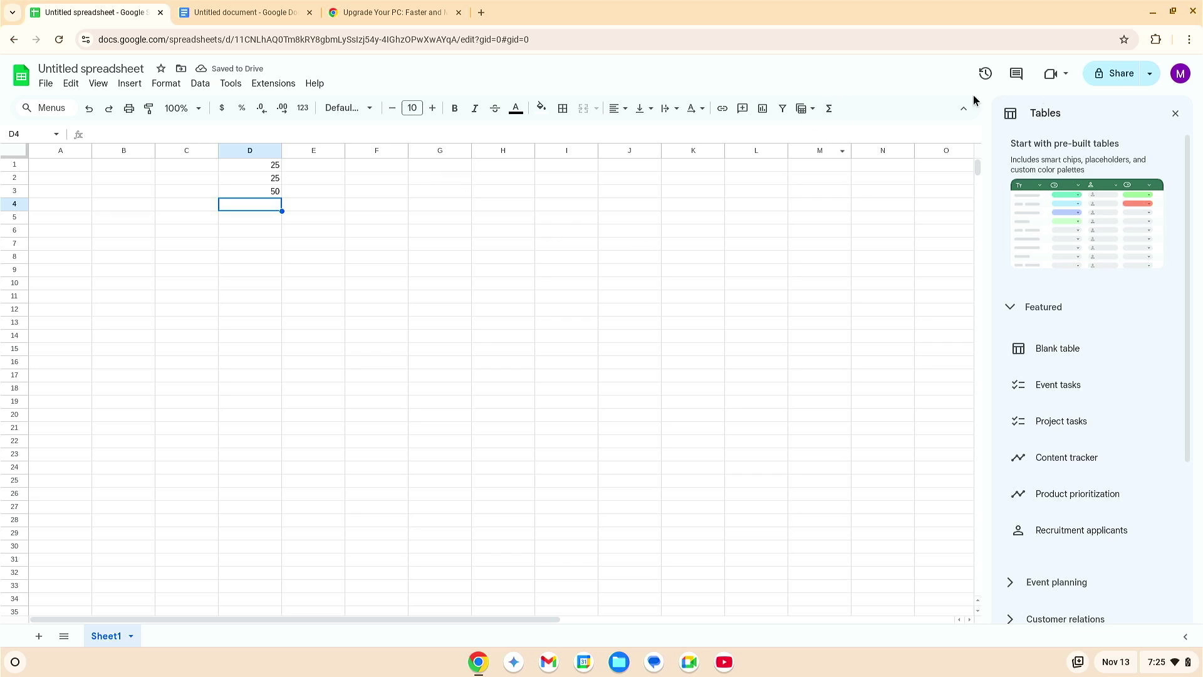
Close the Tables panel, select D1:D3, and show its Min then Max statistic
click(1176, 114)
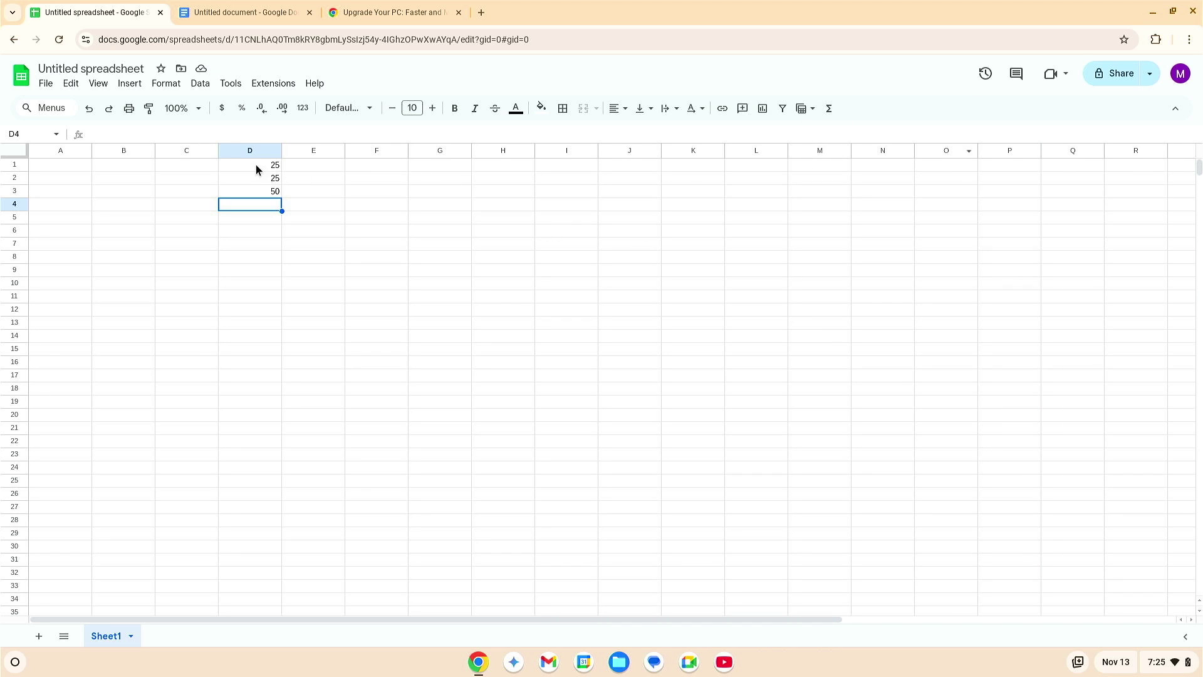
drag(256, 165, 255, 196)
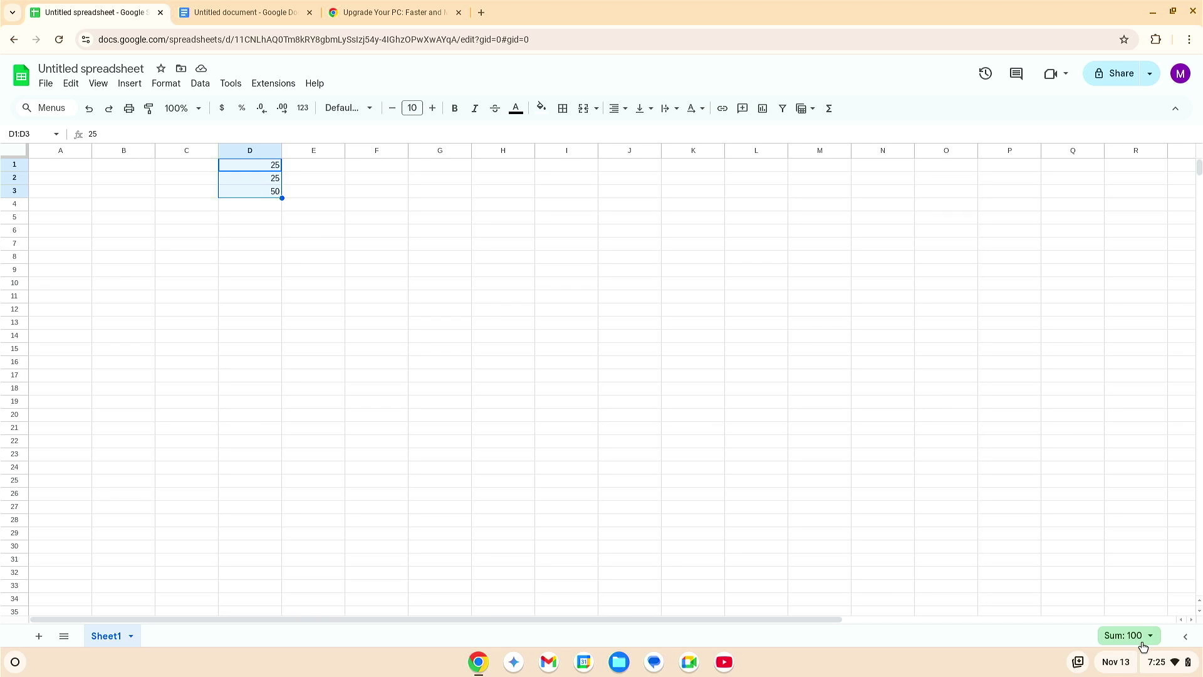
click(1152, 643)
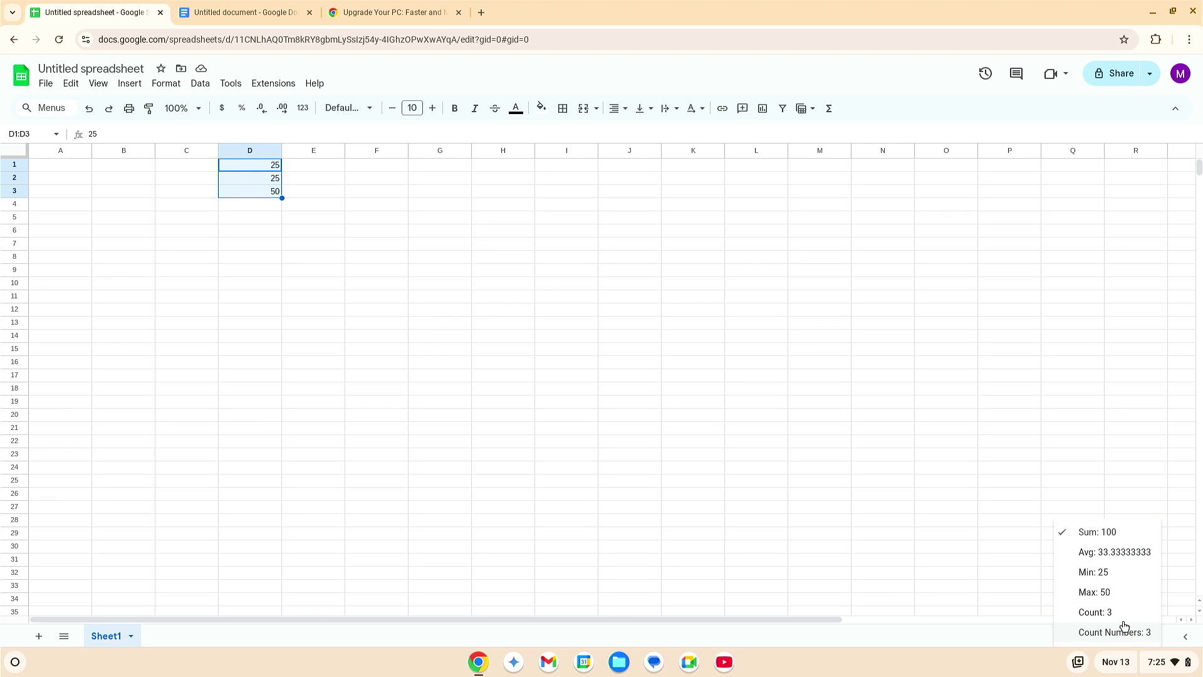
click(1090, 575)
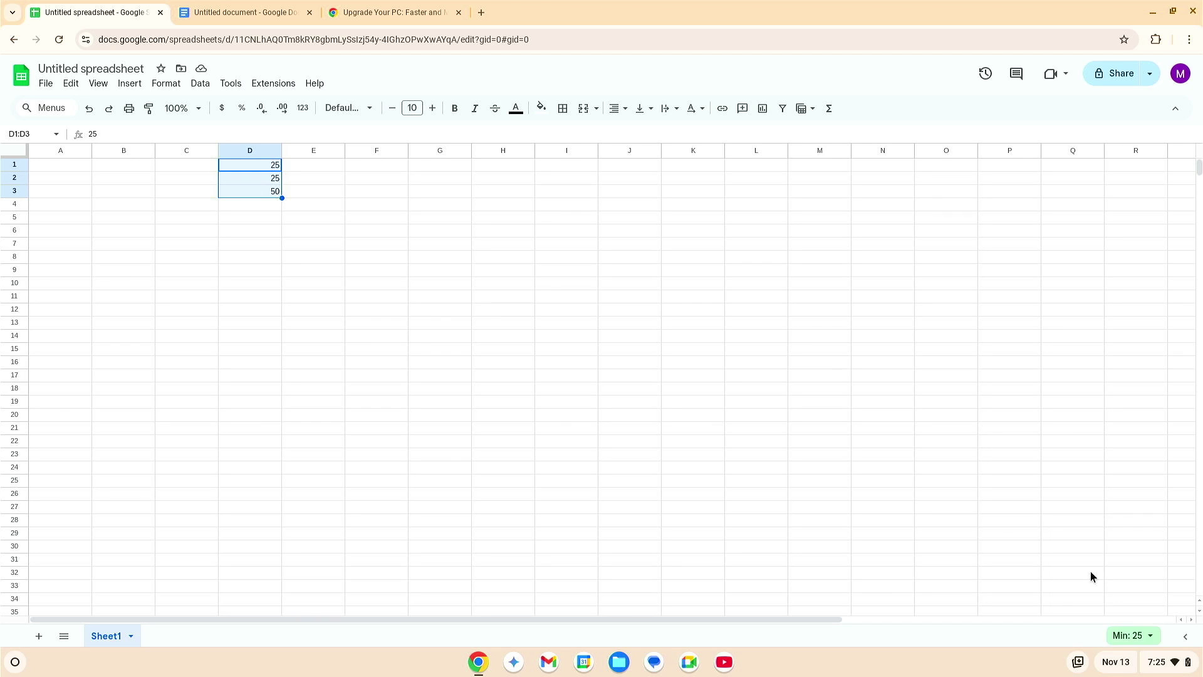
click(1148, 636)
click(1090, 590)
Switch the statistic to Count, then Average, back to Sum (100), and select D4
click(1150, 636)
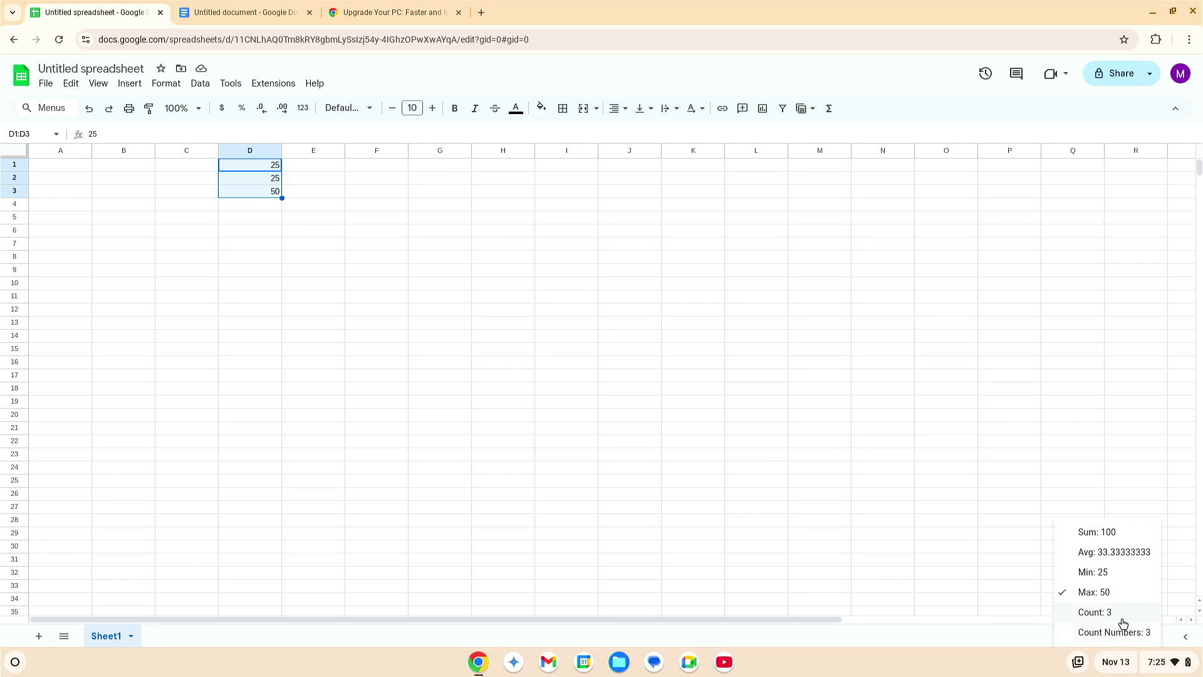
click(1111, 613)
click(1146, 636)
click(1106, 551)
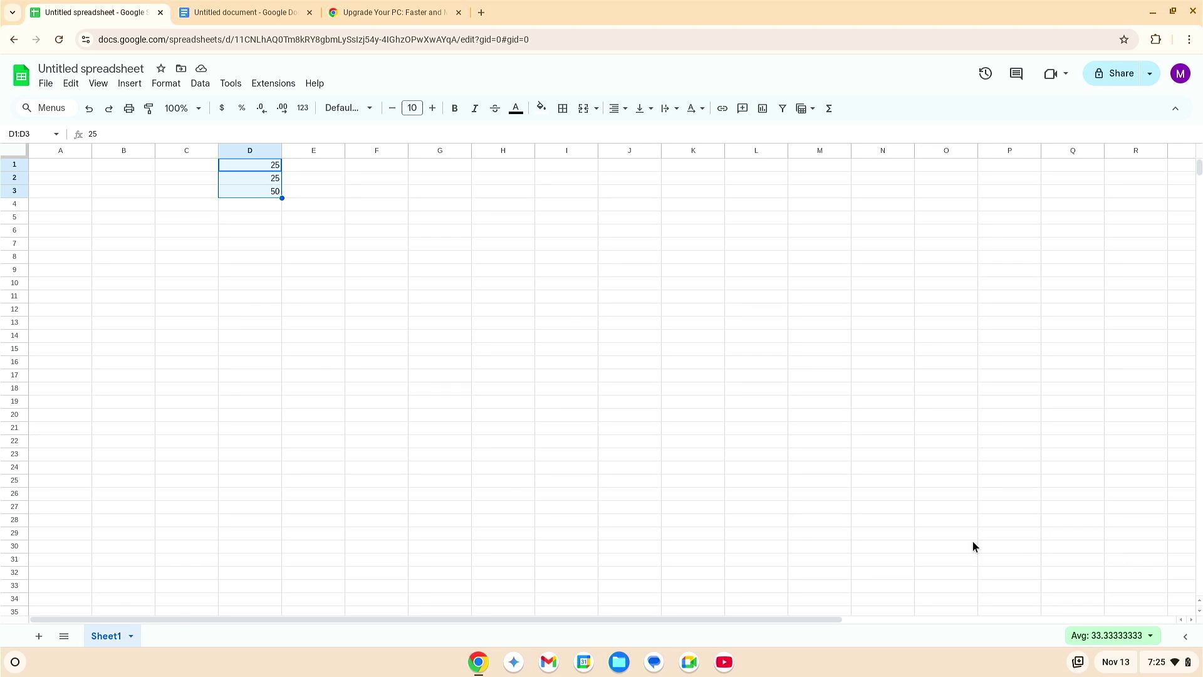
click(1150, 636)
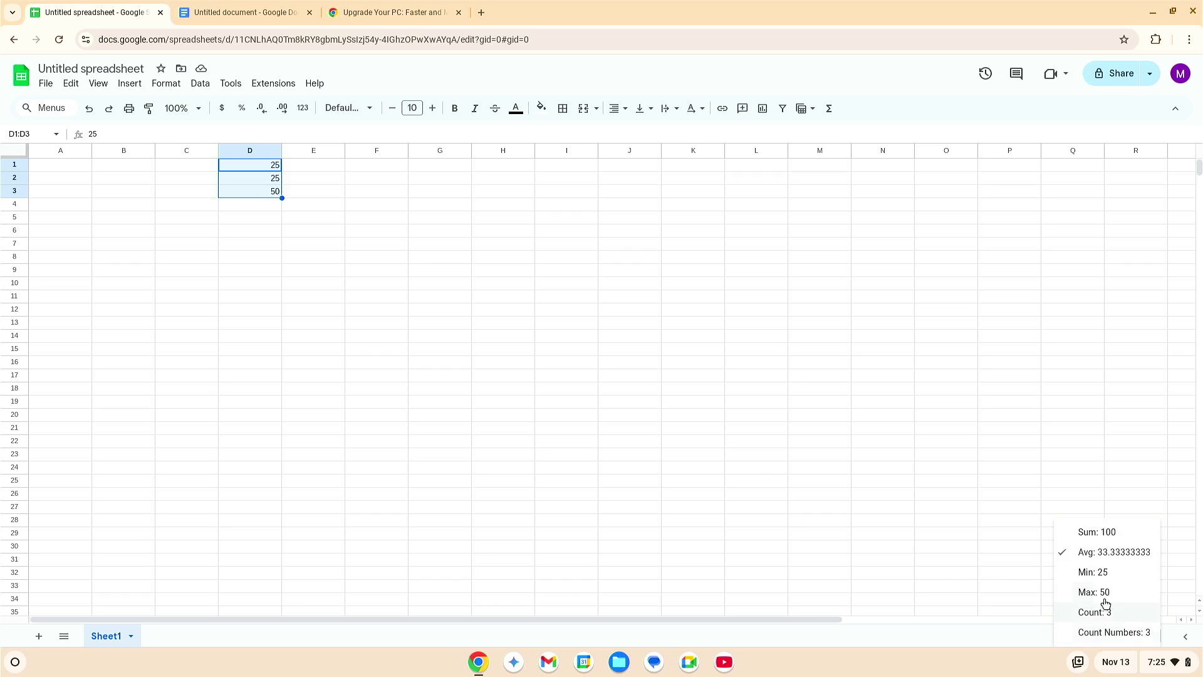
click(1096, 532)
click(805, 430)
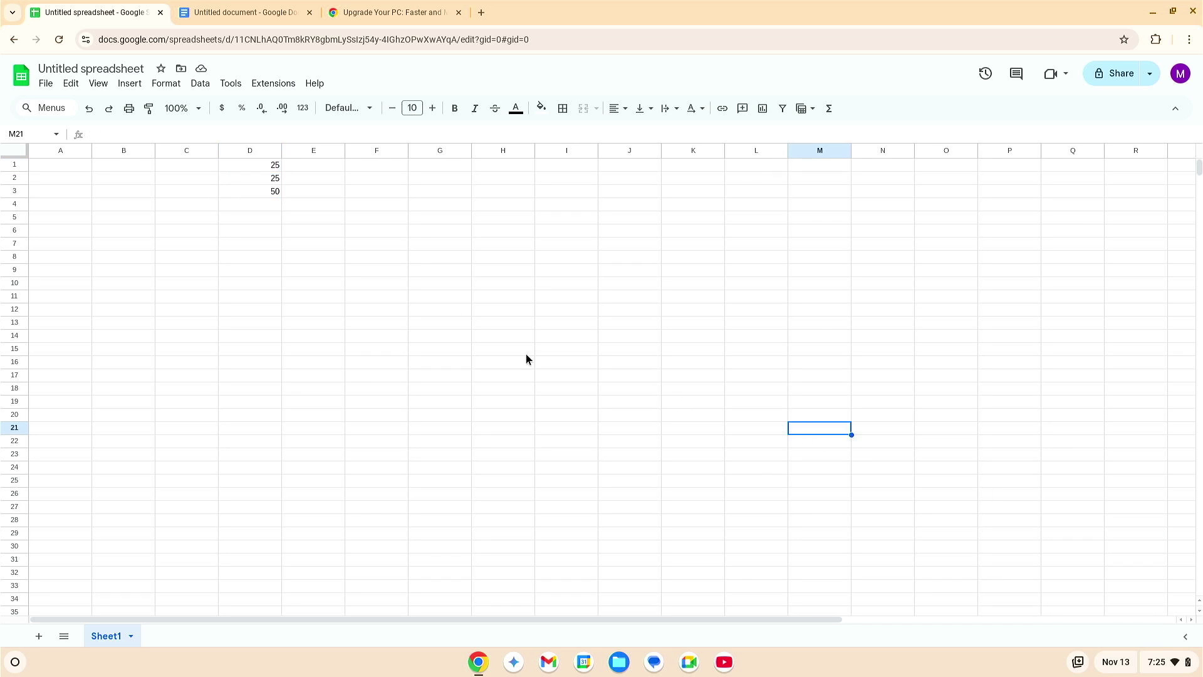
click(254, 205)
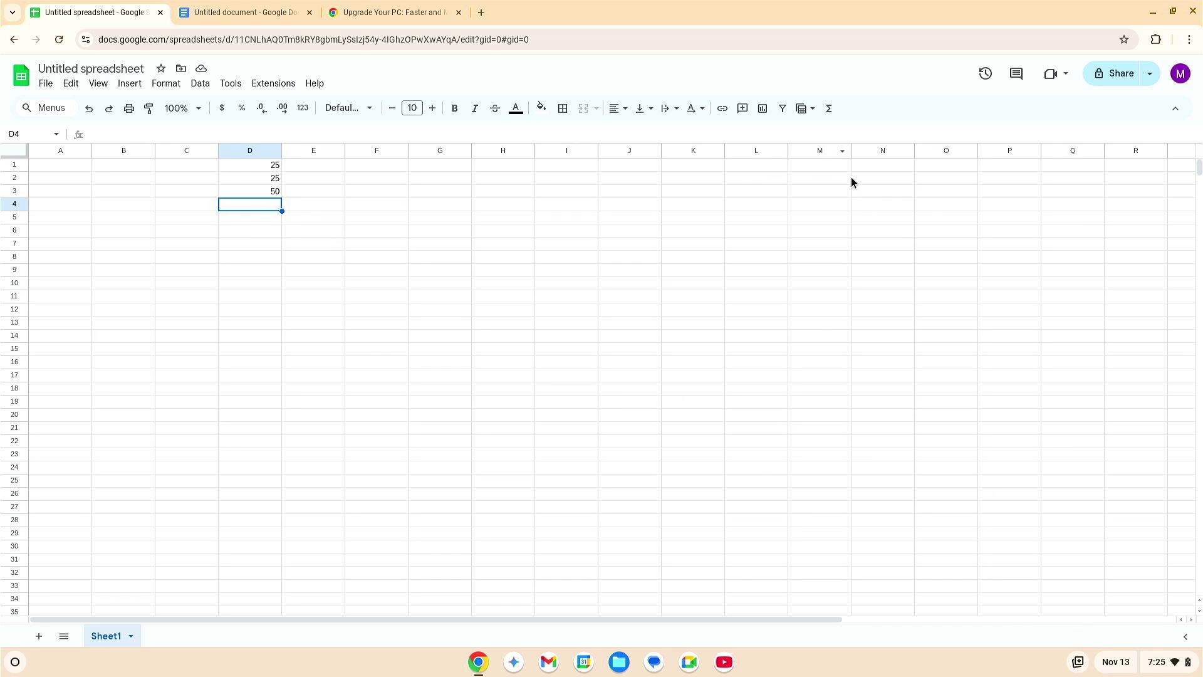
Insert =SUM(D1:D3) into D4 from the Functions menu, giving 100
click(831, 111)
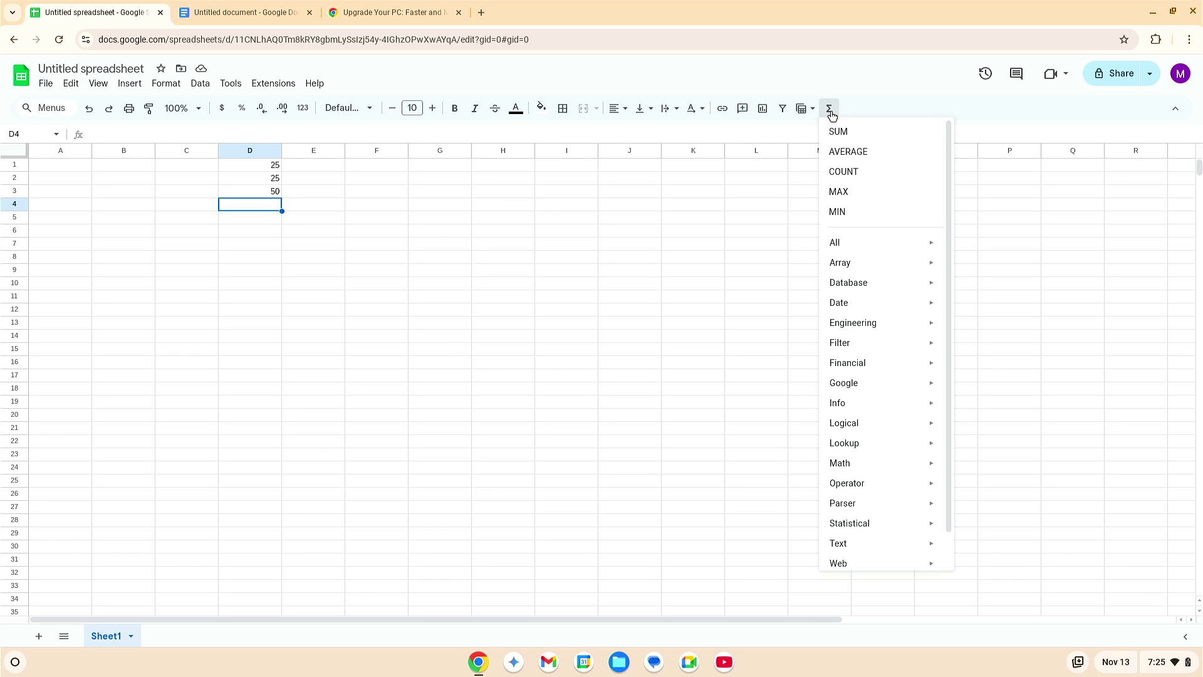
click(838, 129)
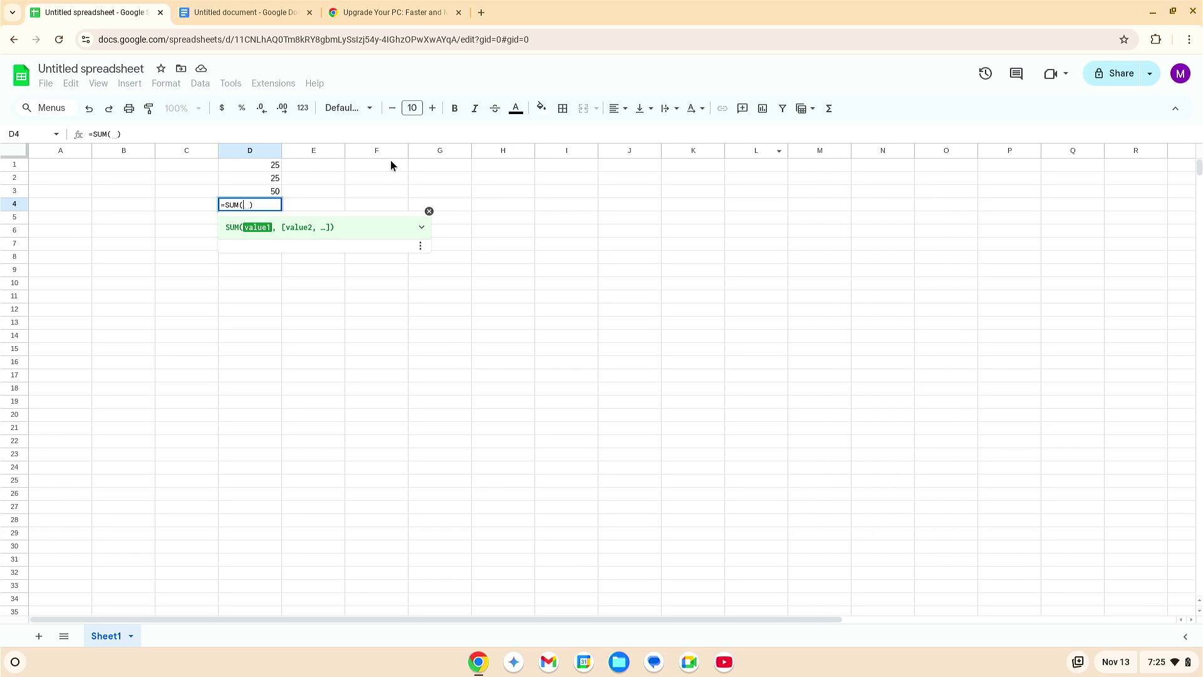
drag(269, 166, 271, 195)
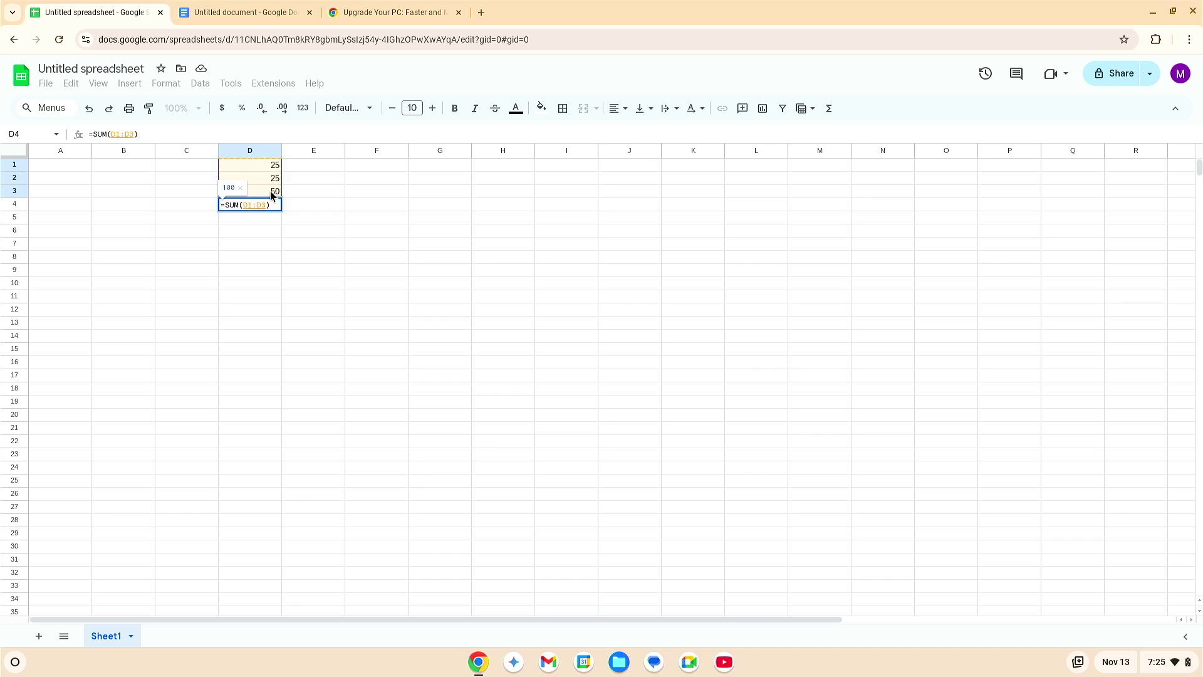
key(Return)
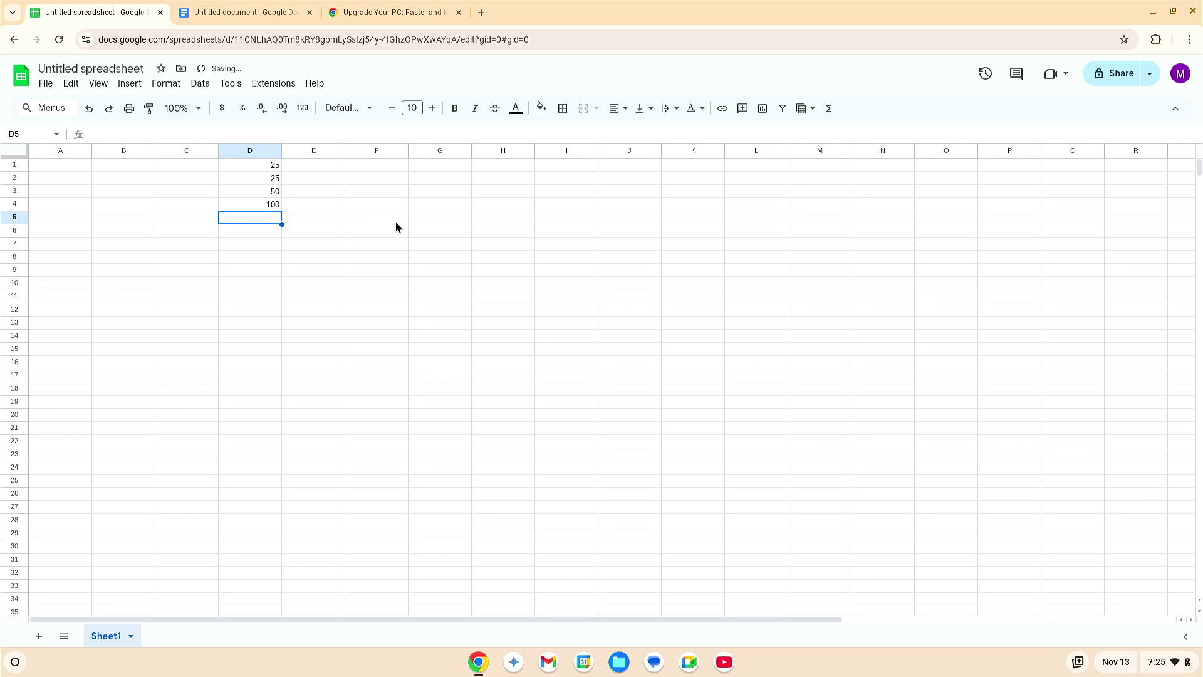
Replace D4's formula with =AVERAGE(D1:D3), showing 33.33333333
click(256, 203)
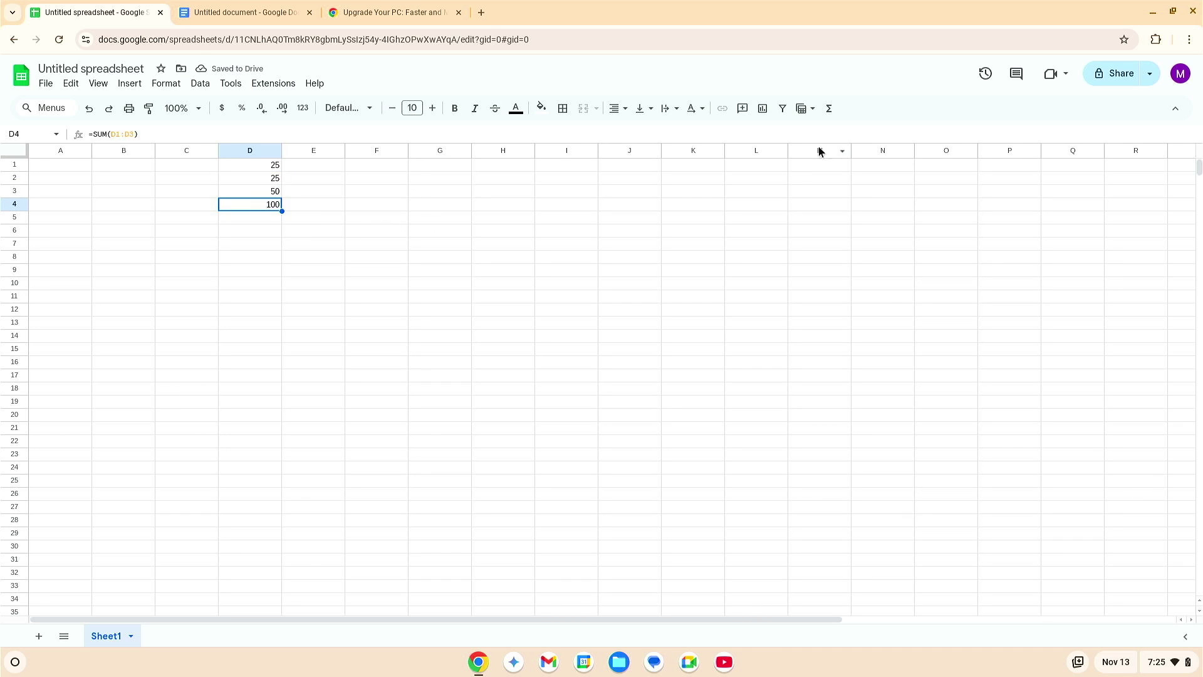
click(828, 109)
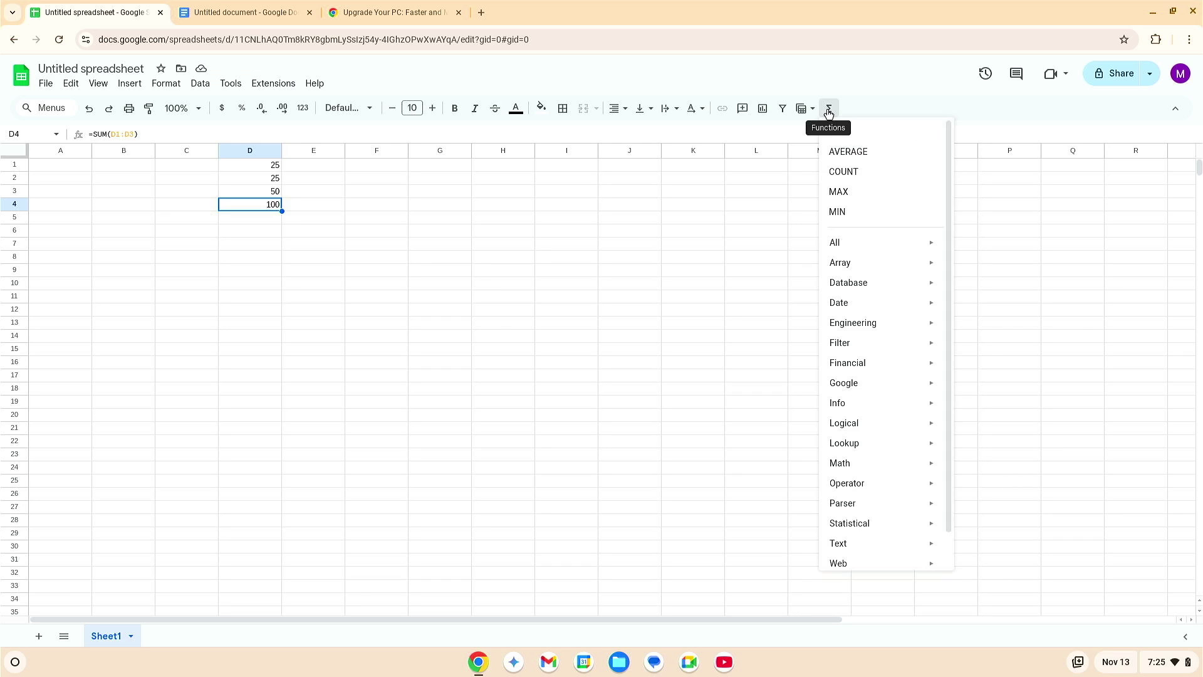
click(845, 152)
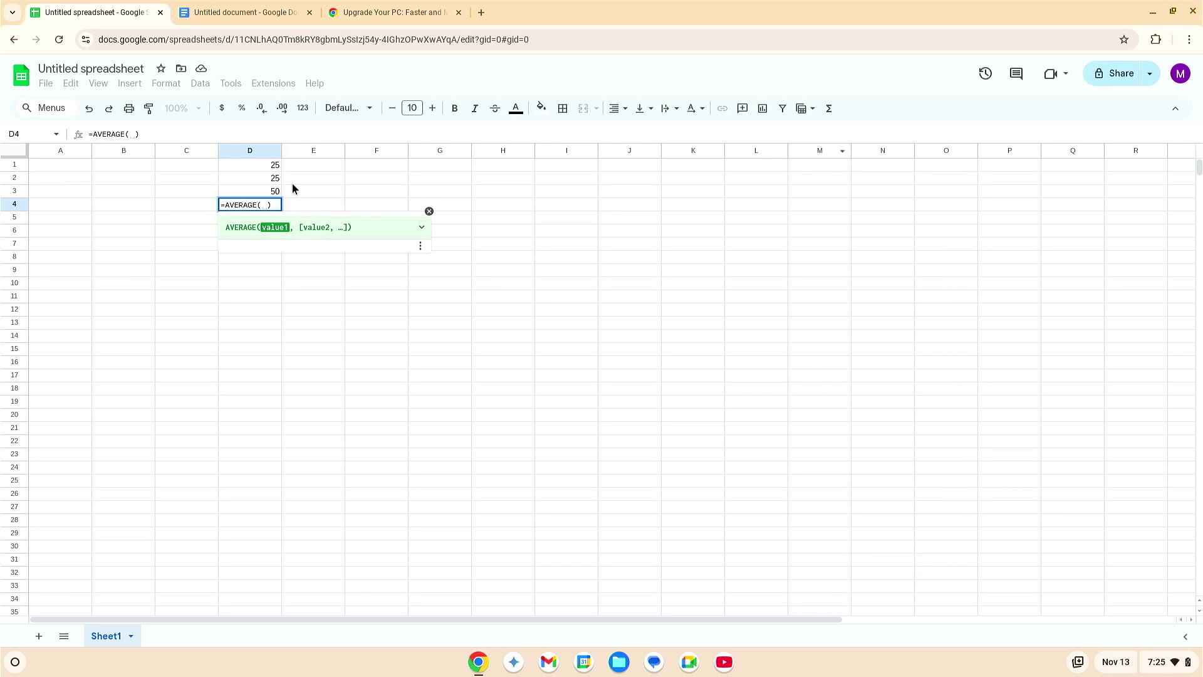
drag(260, 165, 261, 192)
key(Return)
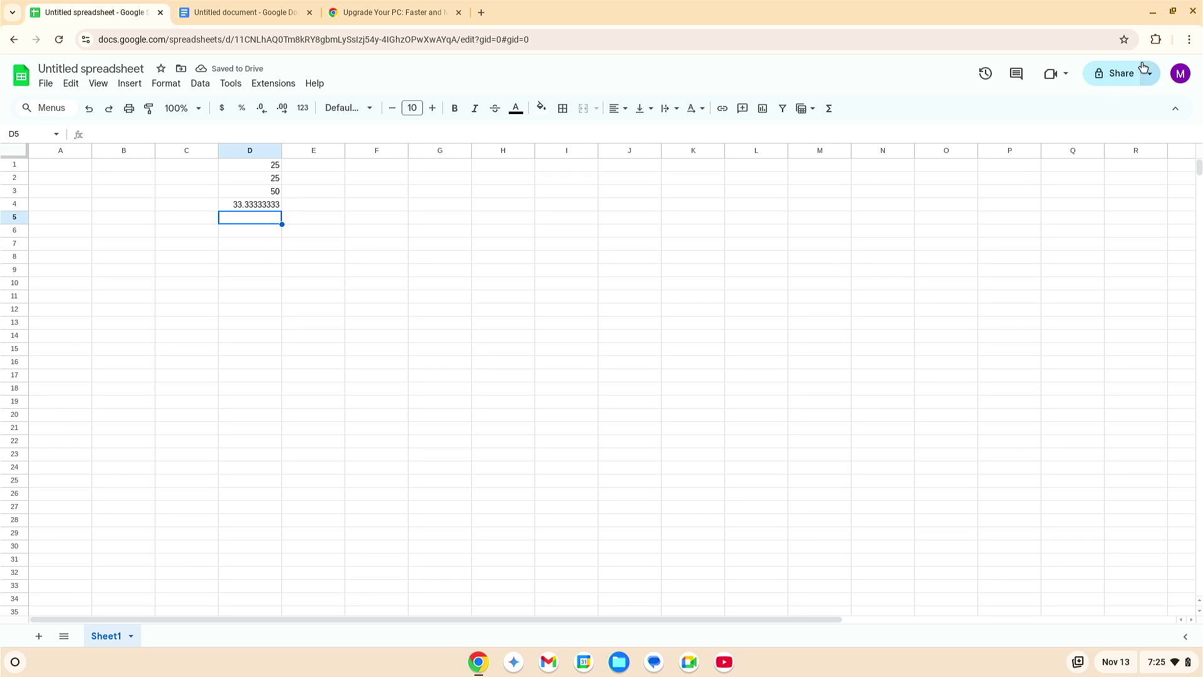
Close the spreadsheet window and launch the Chrome Web Store from the launcher
click(1194, 11)
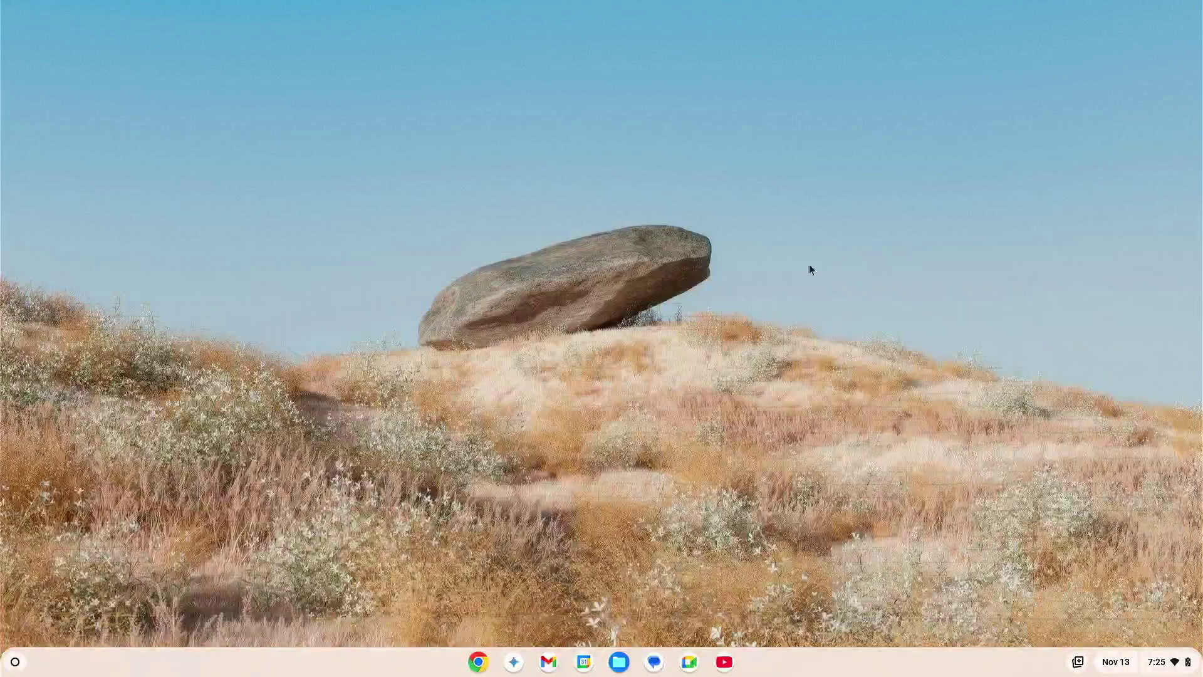
click(15, 665)
scroll(307, 518, down, 3)
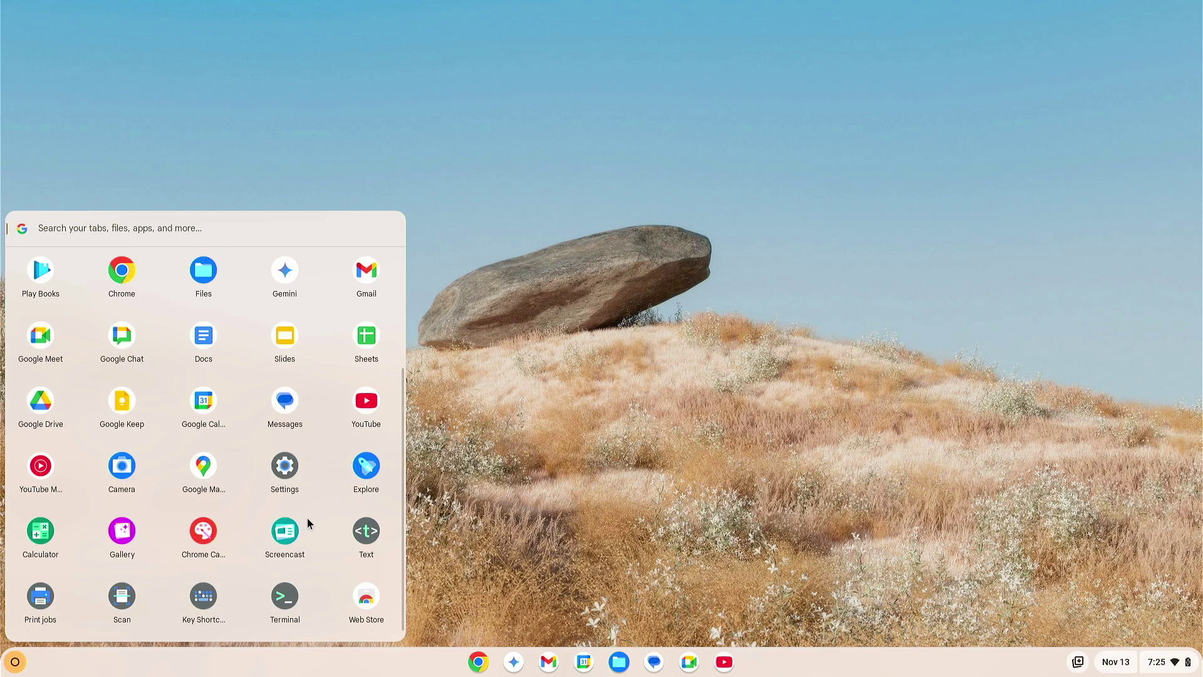
click(372, 598)
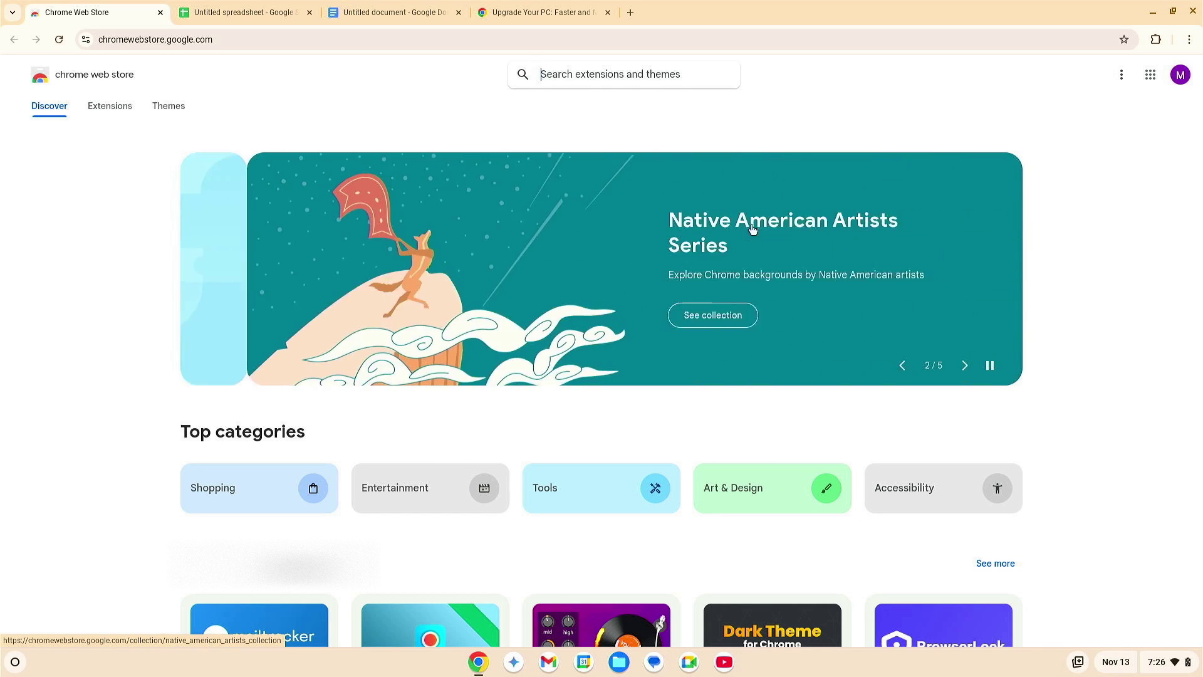
Browse the Tools, Art & Design, Accessibility, Shopping and Entertainment categories, returning to Discover each time
click(601, 490)
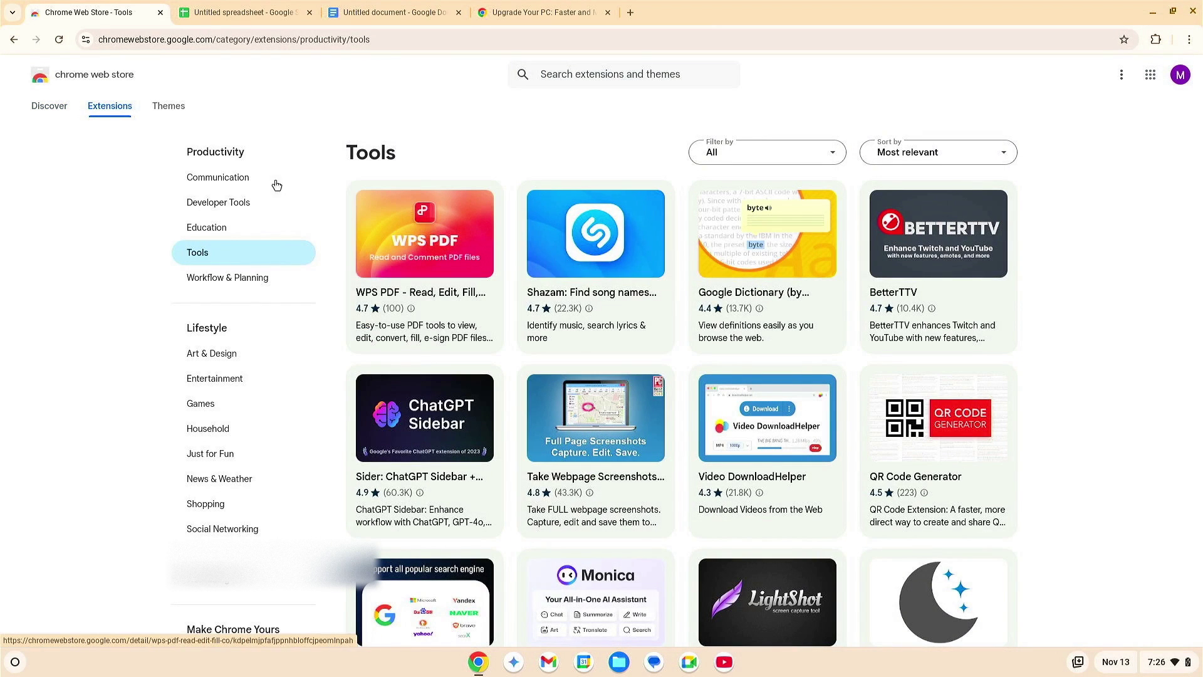
click(10, 45)
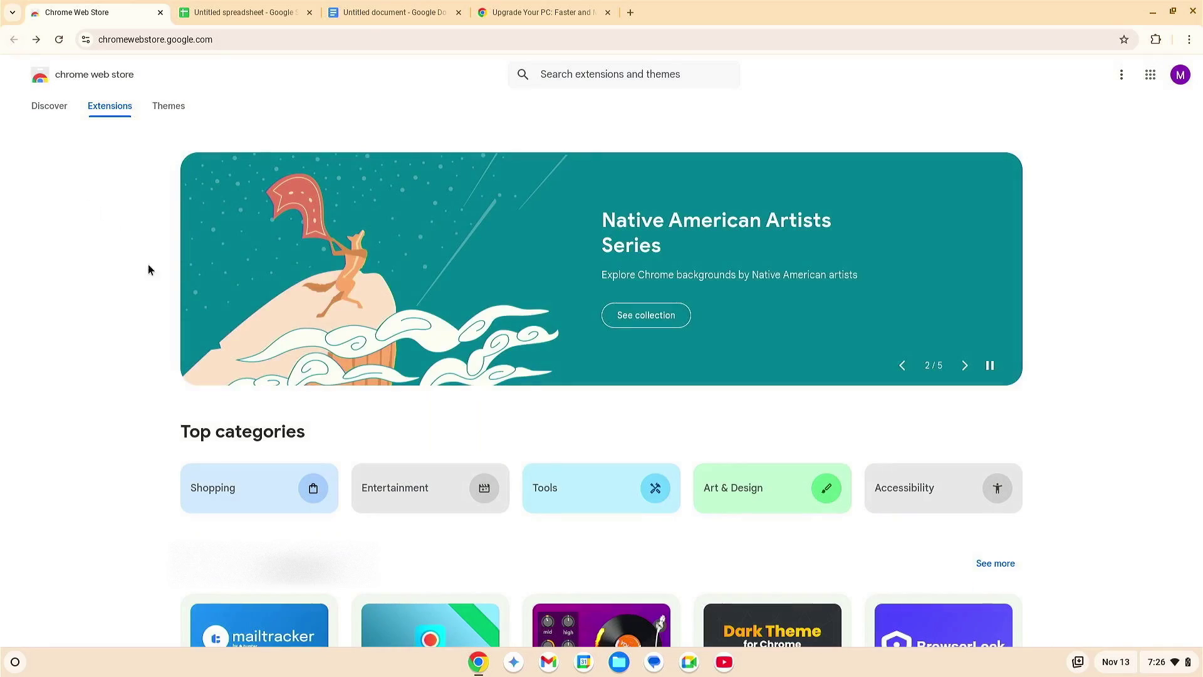
click(733, 498)
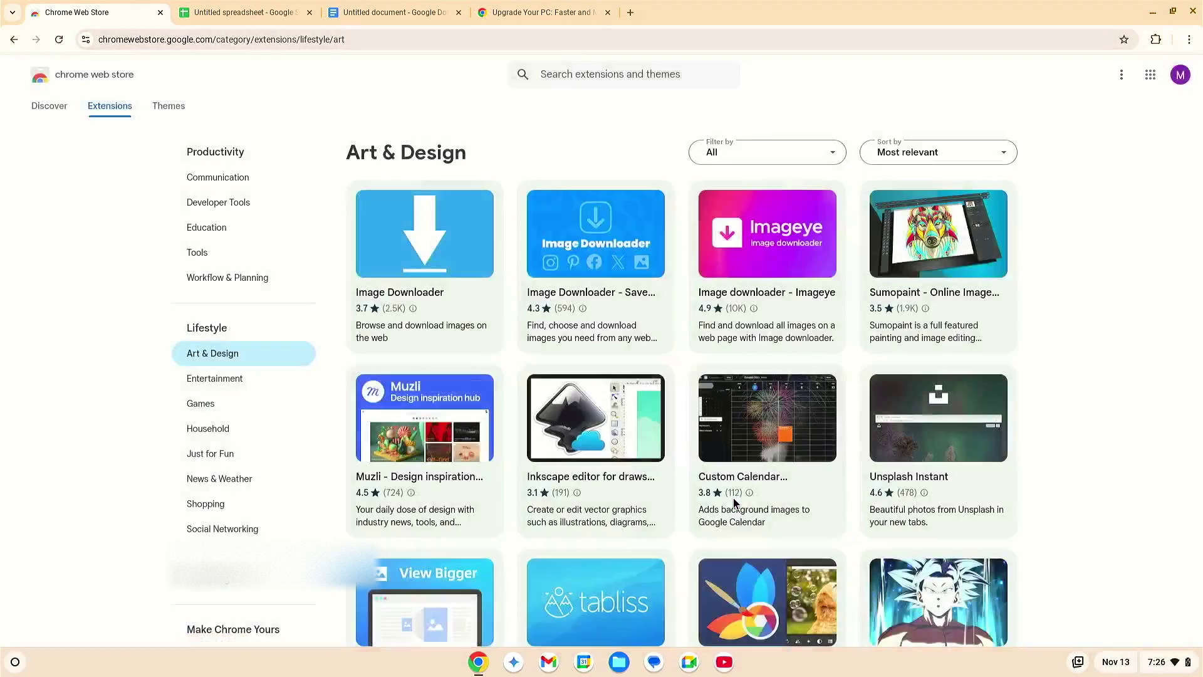
click(14, 41)
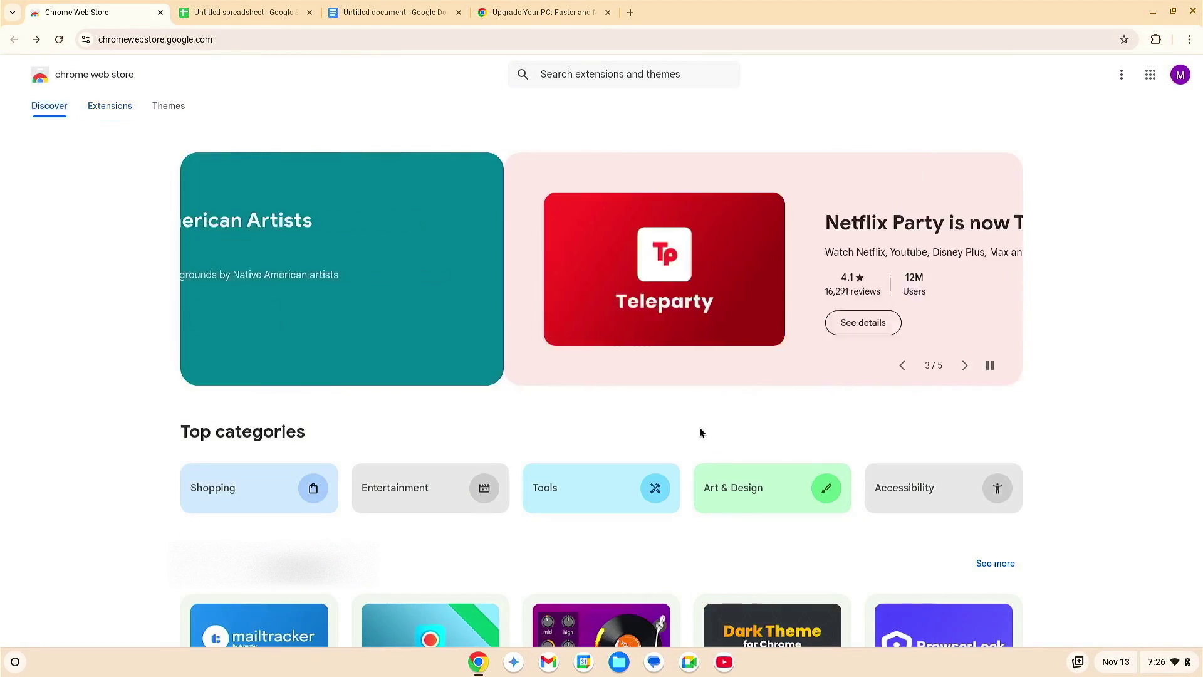
click(912, 486)
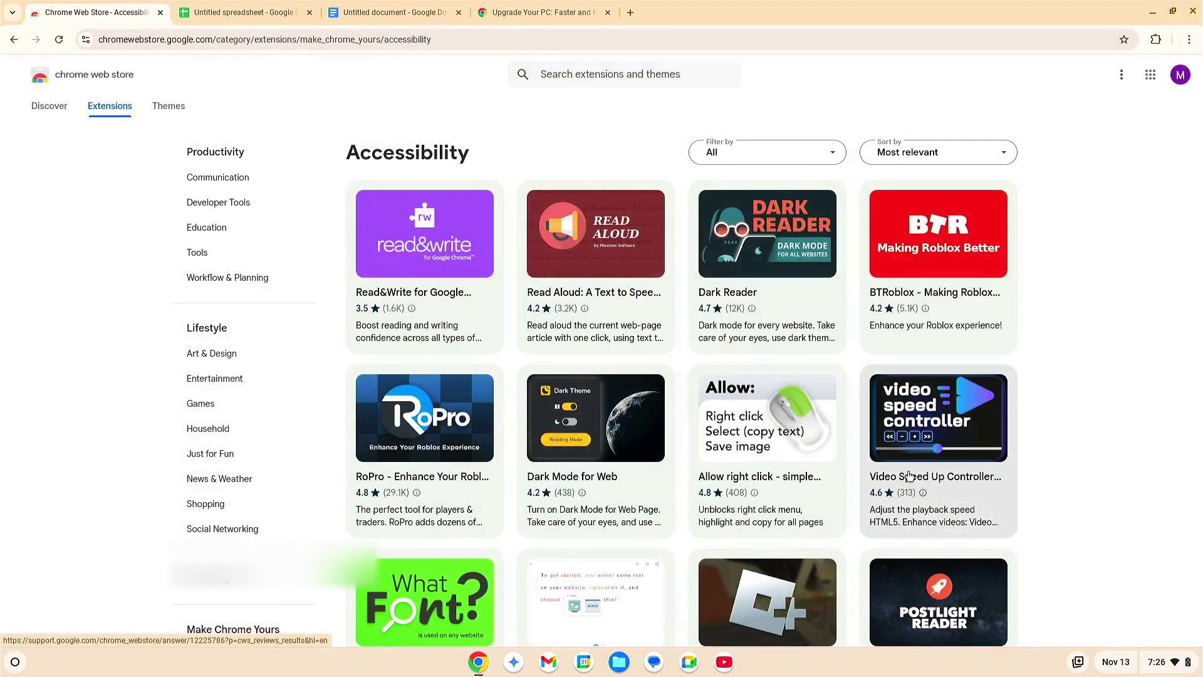
click(14, 40)
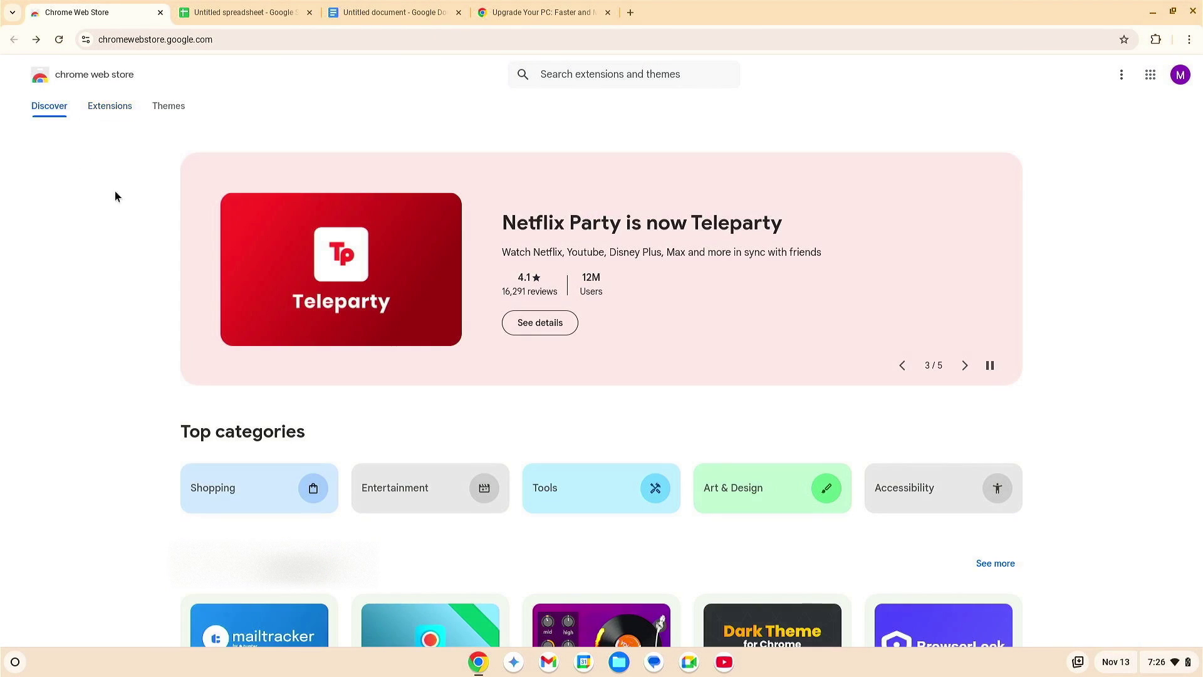
click(247, 493)
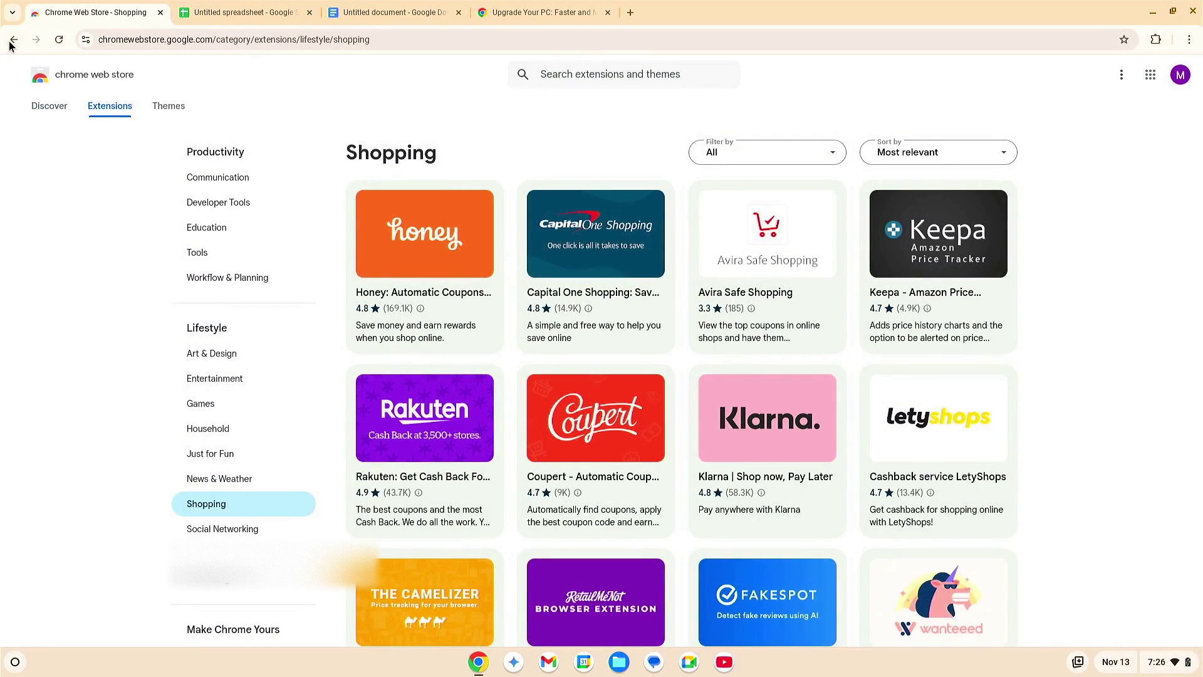
click(10, 44)
click(388, 484)
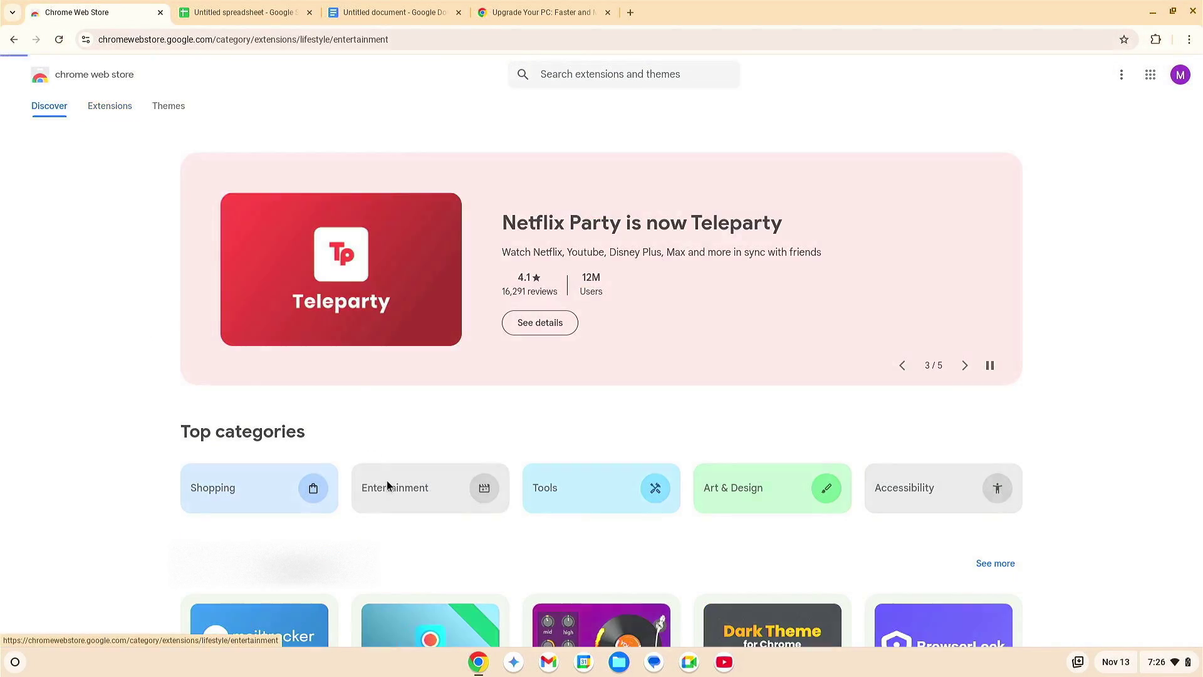
click(13, 41)
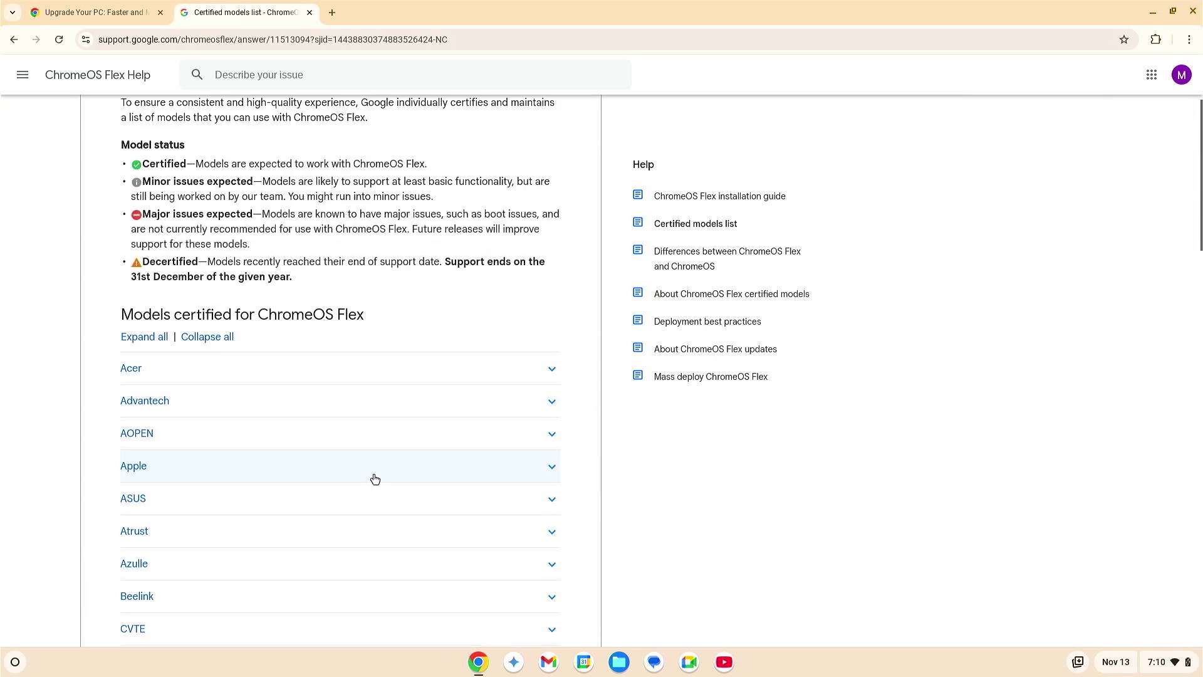
Scroll down through the certified models manufacturer list, then back up to the top
scroll(373, 491, down, 1)
scroll(367, 489, down, 1)
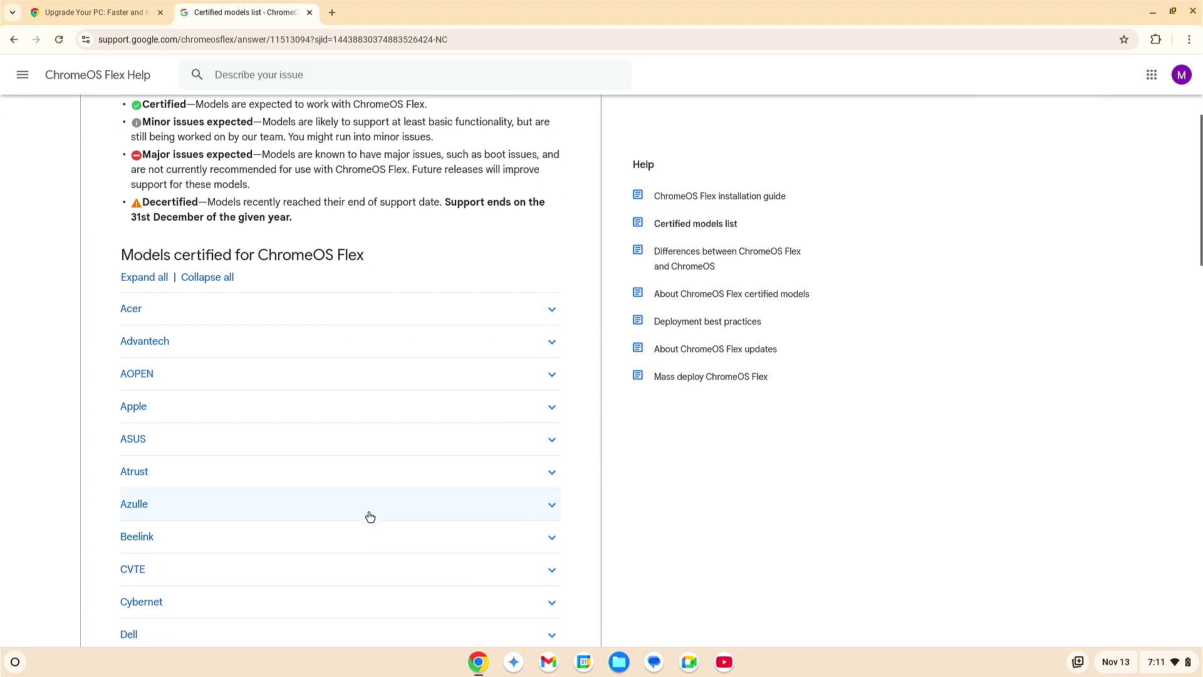
scroll(367, 515, up, 4)
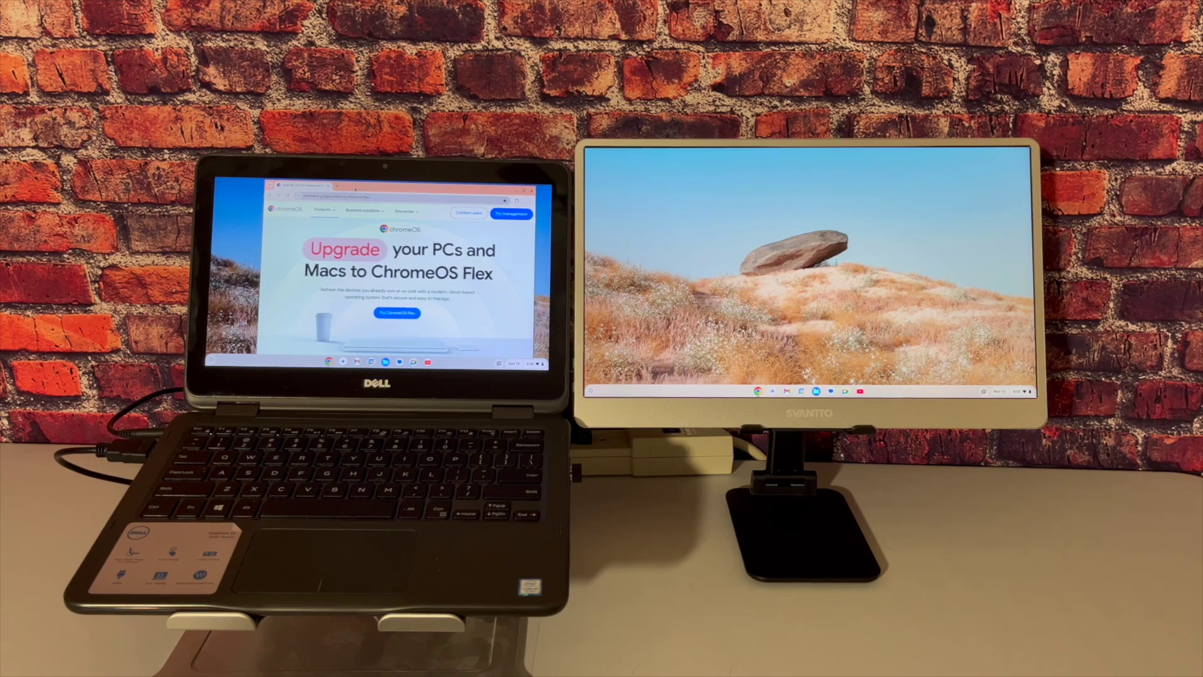
Move the Chrome window to the monitor and back, then send a new Chrome window to the monitor
drag(323, 196, 799, 184)
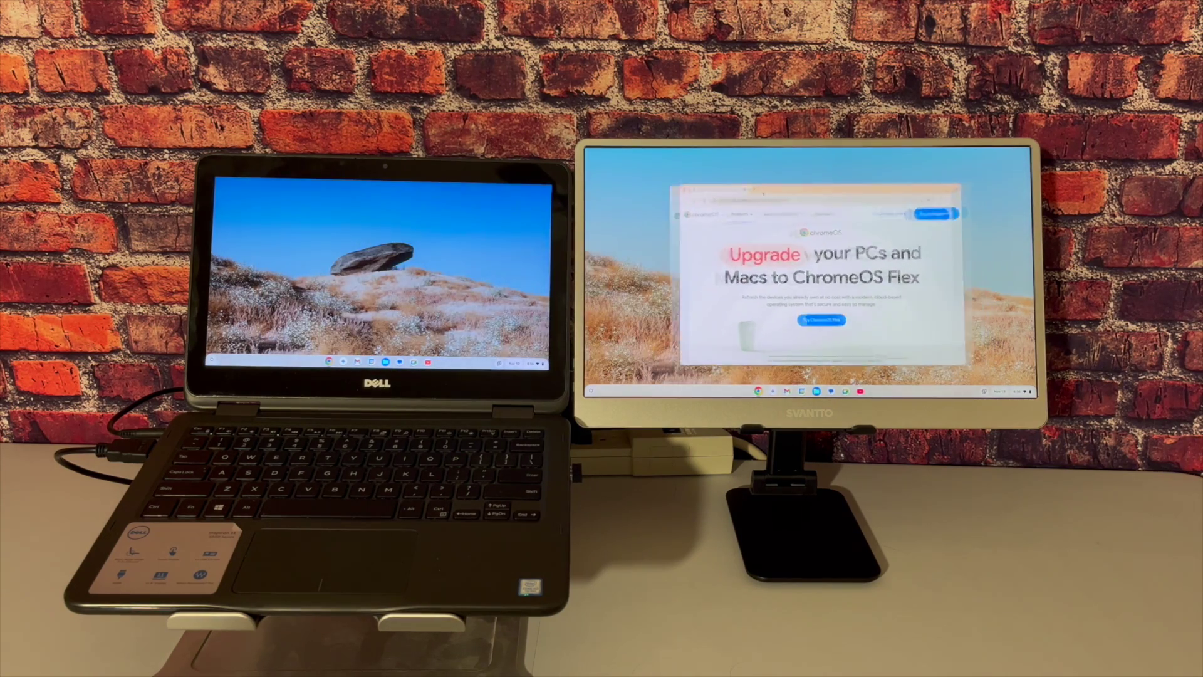
key(super+alt+m)
key(super+alt+m)
key(super+alt+m)
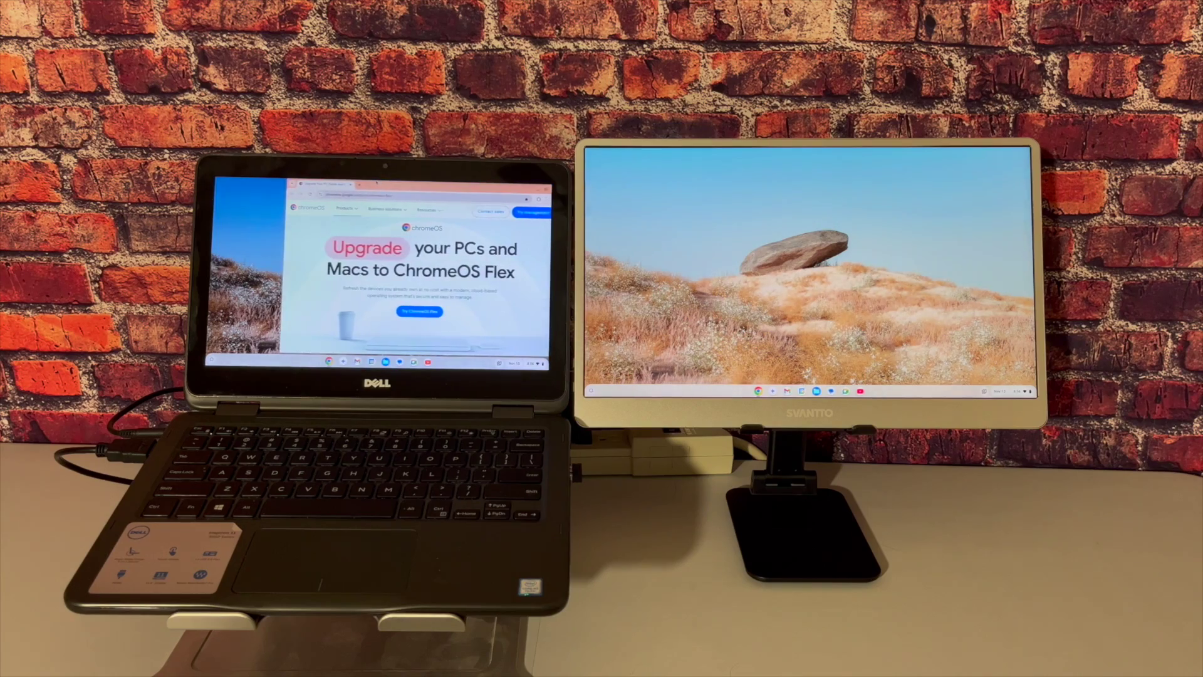
key(ctrl+n)
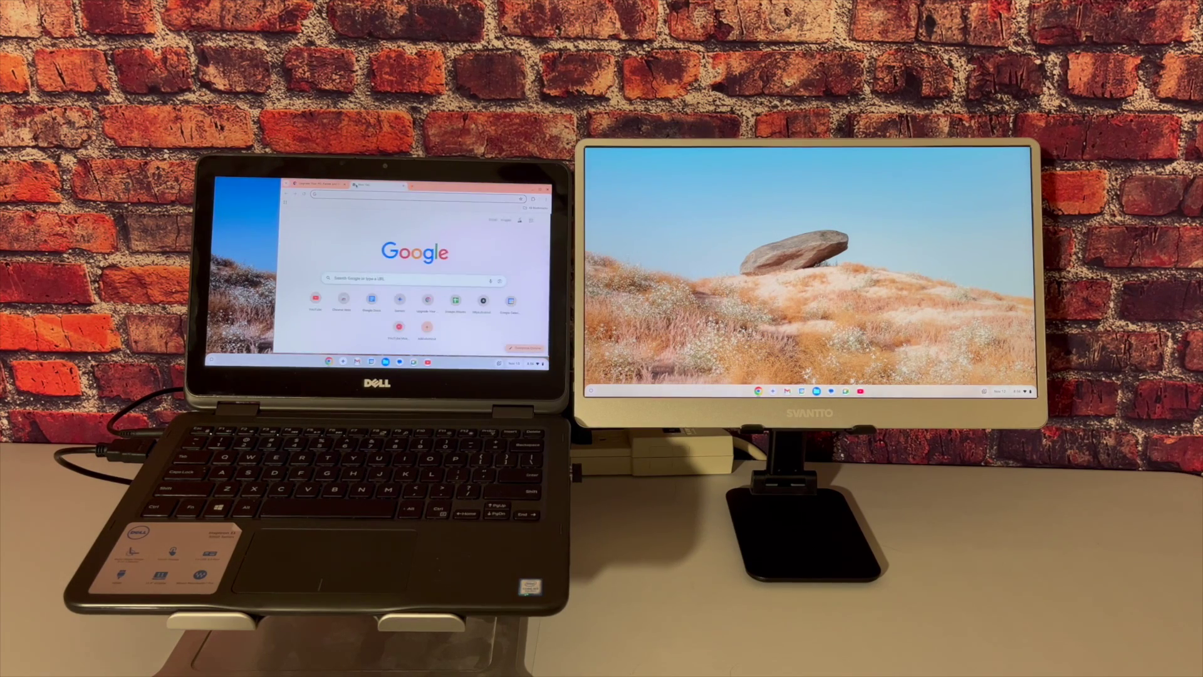
key(super+alt+m)
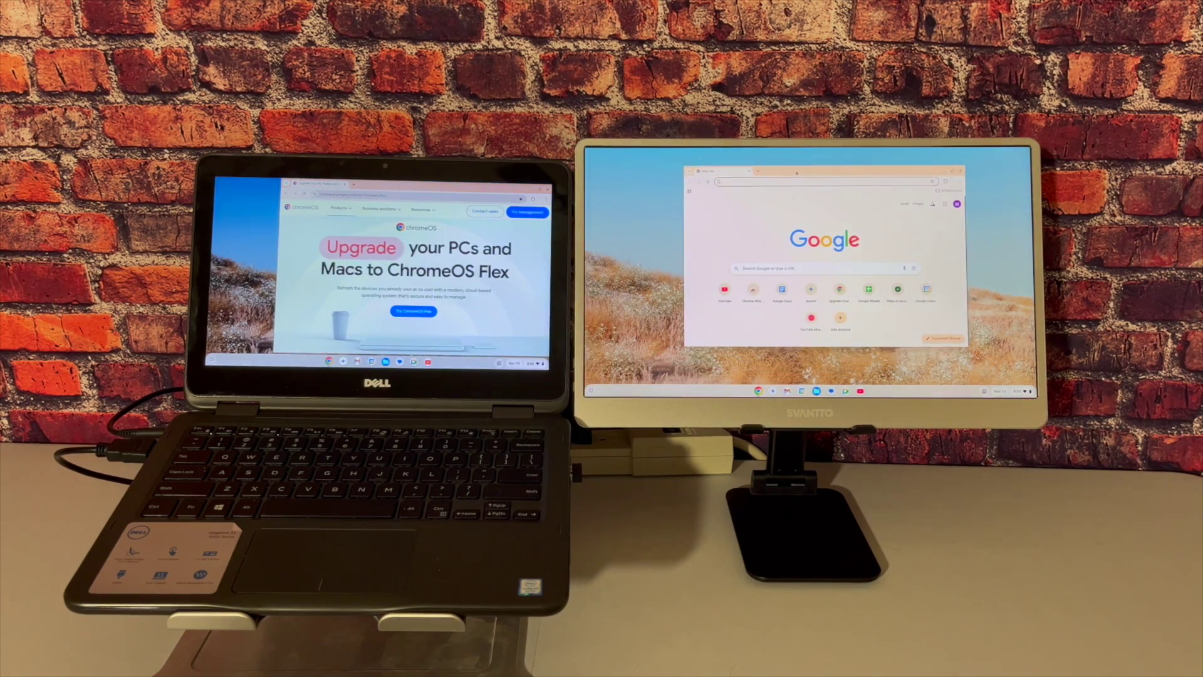
Snap the monitor window right and the laptop window left, then restore both to floating size
key(alt+bracketright)
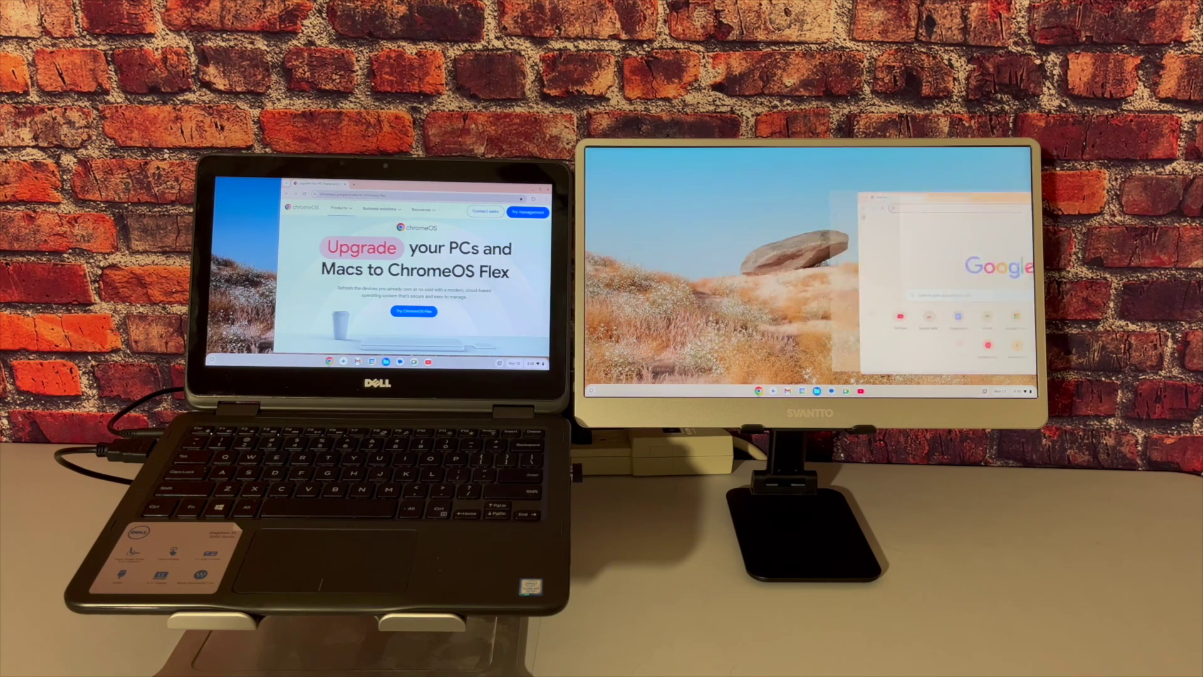
key(alt+bracketleft)
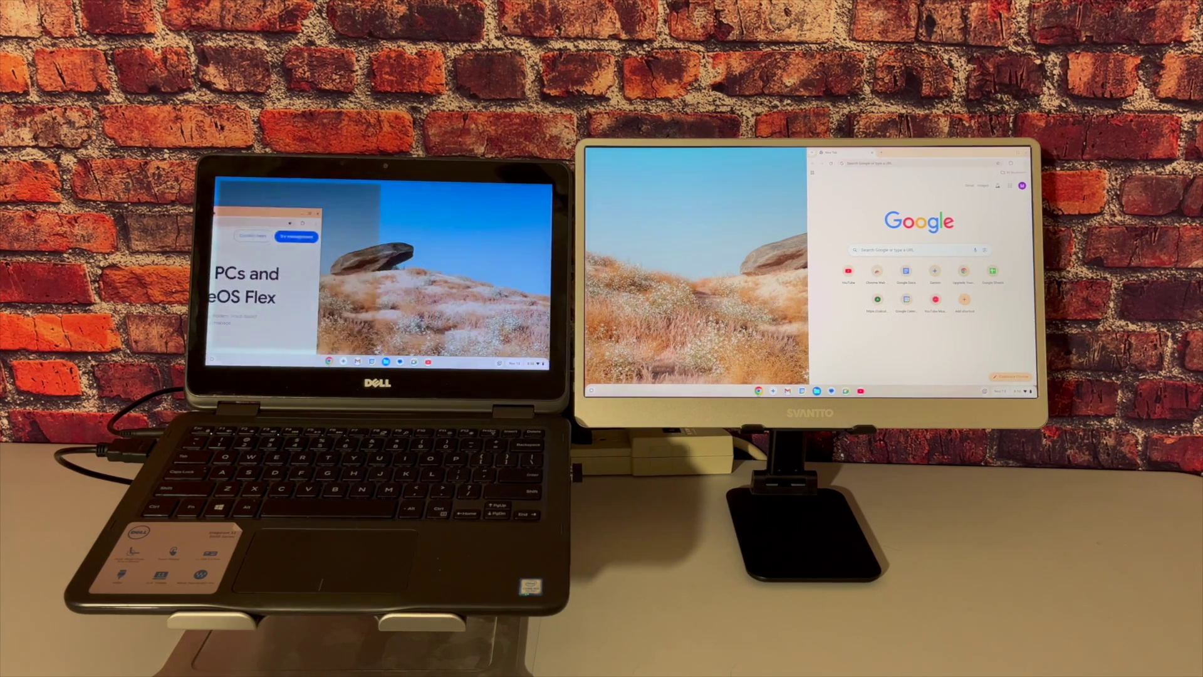
key(alt+bracketleft)
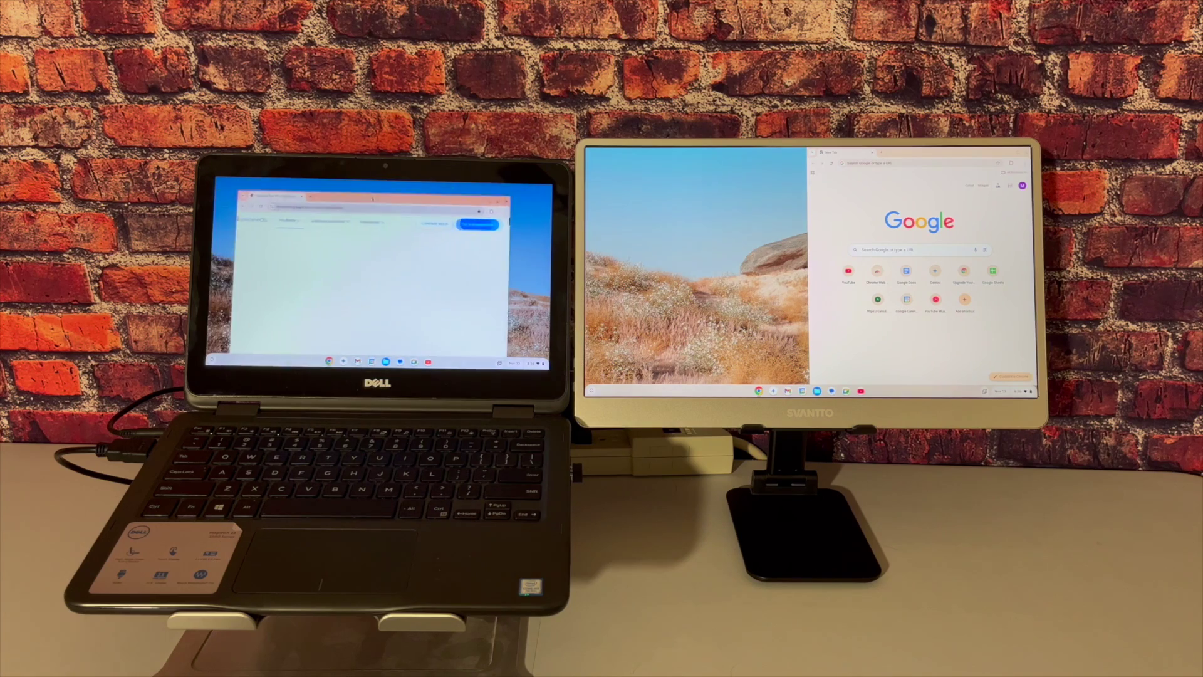
key(alt+bracketright)
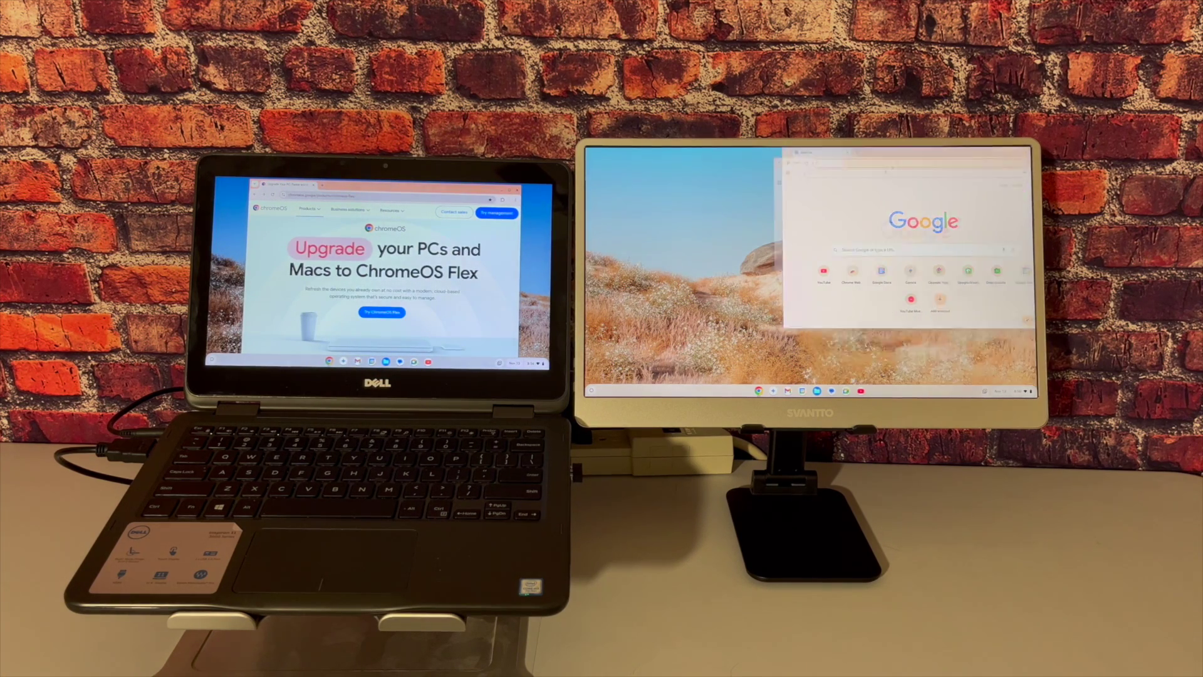